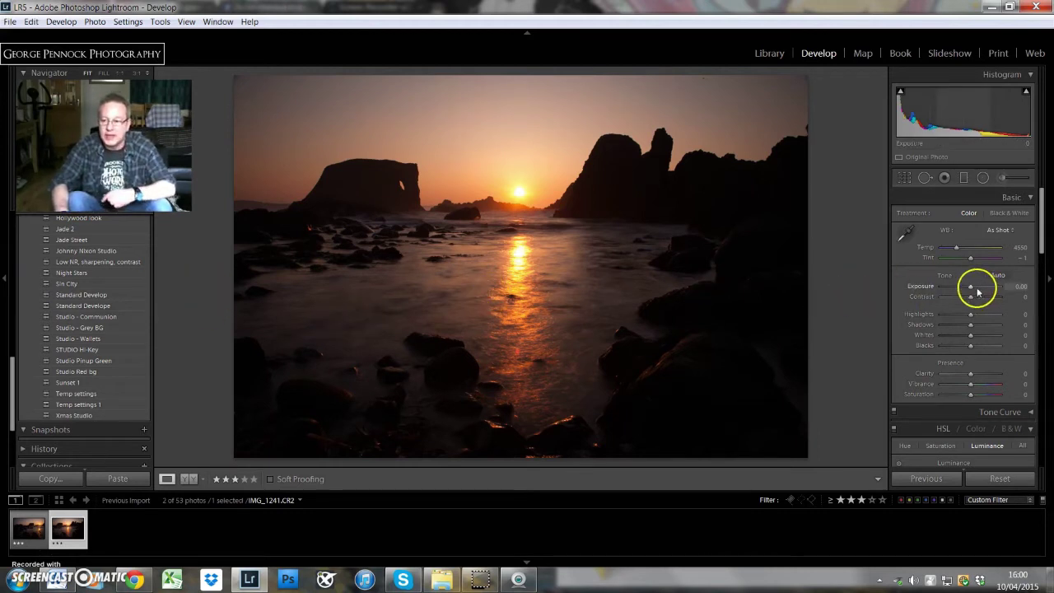
# Set Exposure to +1.04 and lift Shadows and Blacks to +100 to reveal the rocks.
pyautogui.moveTo(970, 290); pyautogui.dragTo(975, 290)
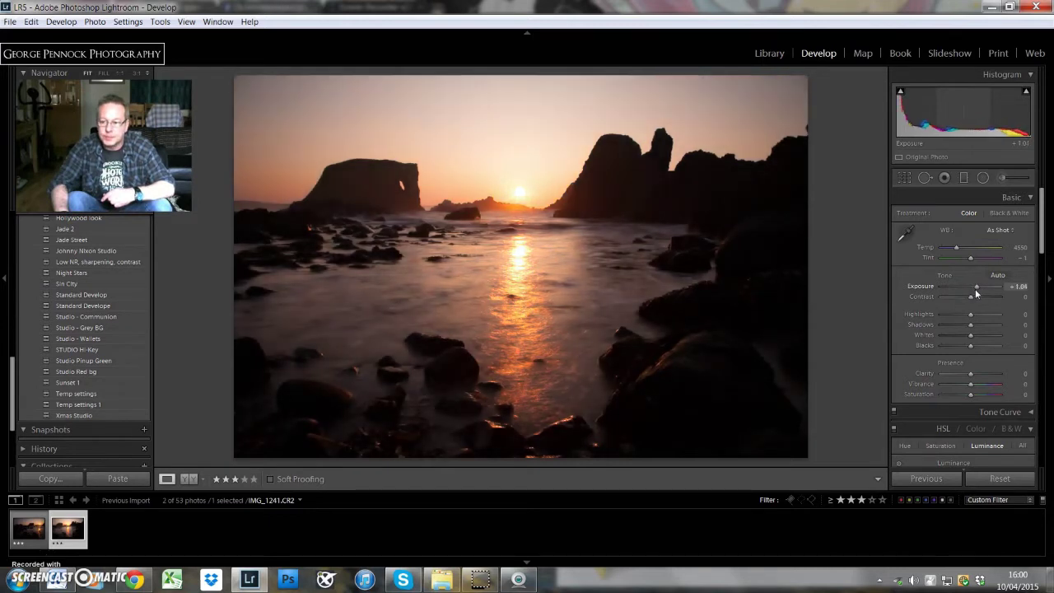
pyautogui.click(969, 301)
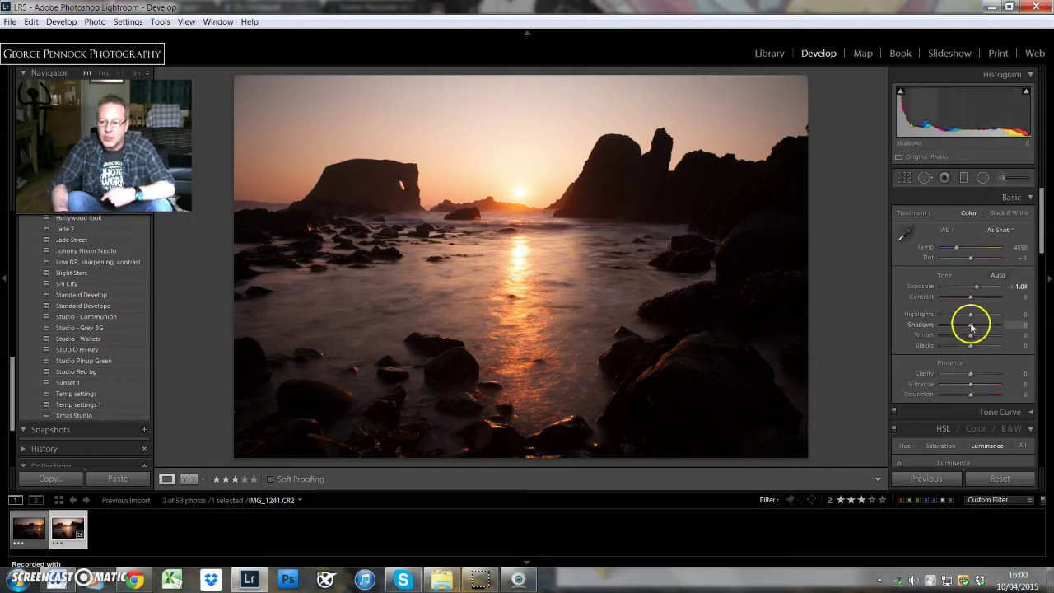
pyautogui.moveTo(970, 325)
pyautogui.mouseDown()
pyautogui.moveTo(1000, 327)
pyautogui.moveTo(972, 337)
pyautogui.mouseUp()
pyautogui.moveTo(947, 98); pyautogui.dragTo(912, 122)
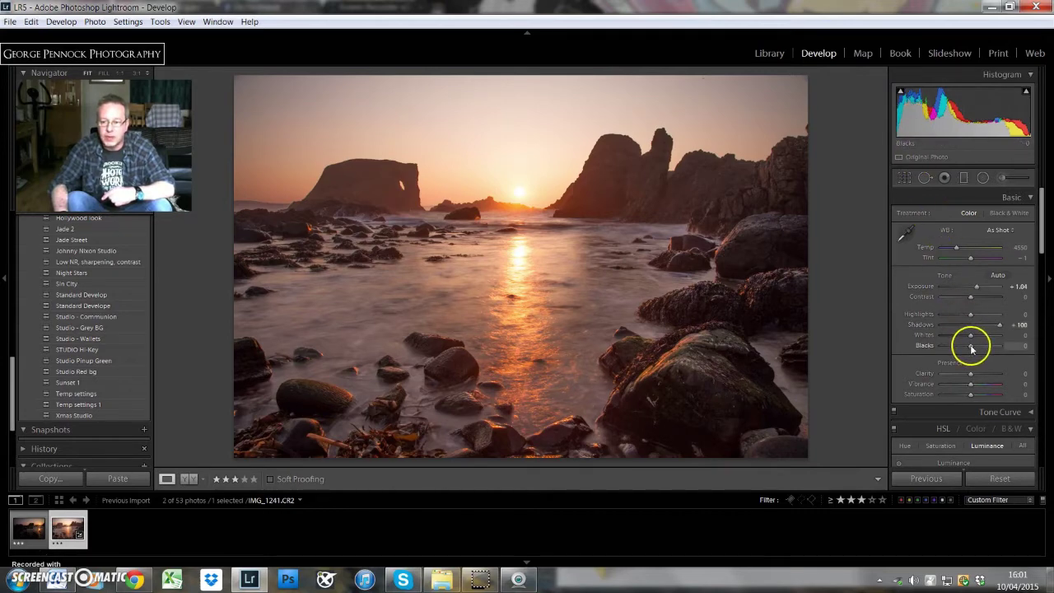
pyautogui.moveTo(971, 348); pyautogui.dragTo(1000, 348)
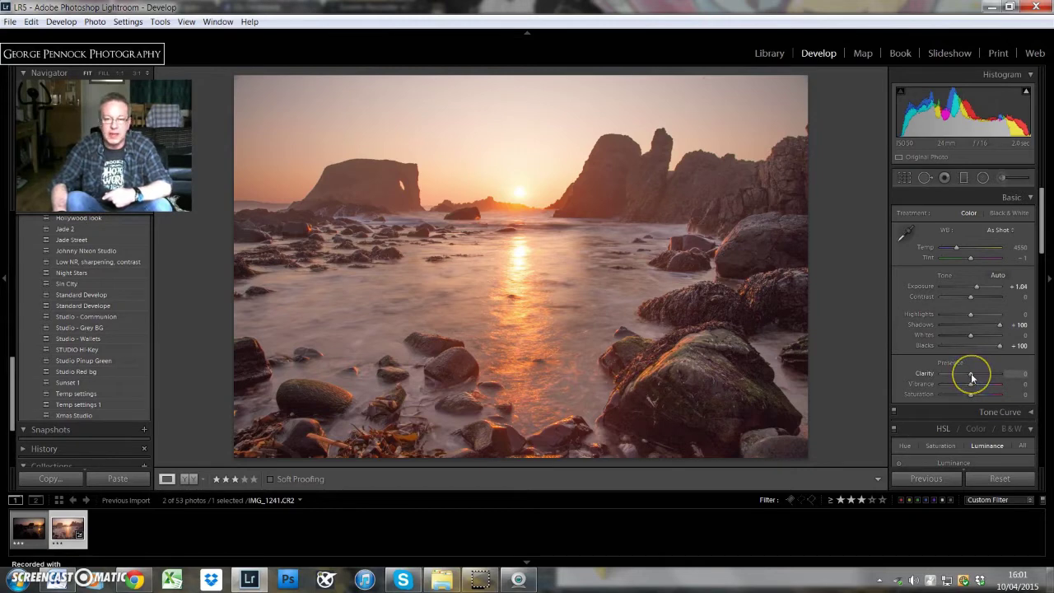
# Raise Clarity to +100 and nudge Vibrance up to +23.
pyautogui.moveTo(970, 373); pyautogui.dragTo(1006, 376)
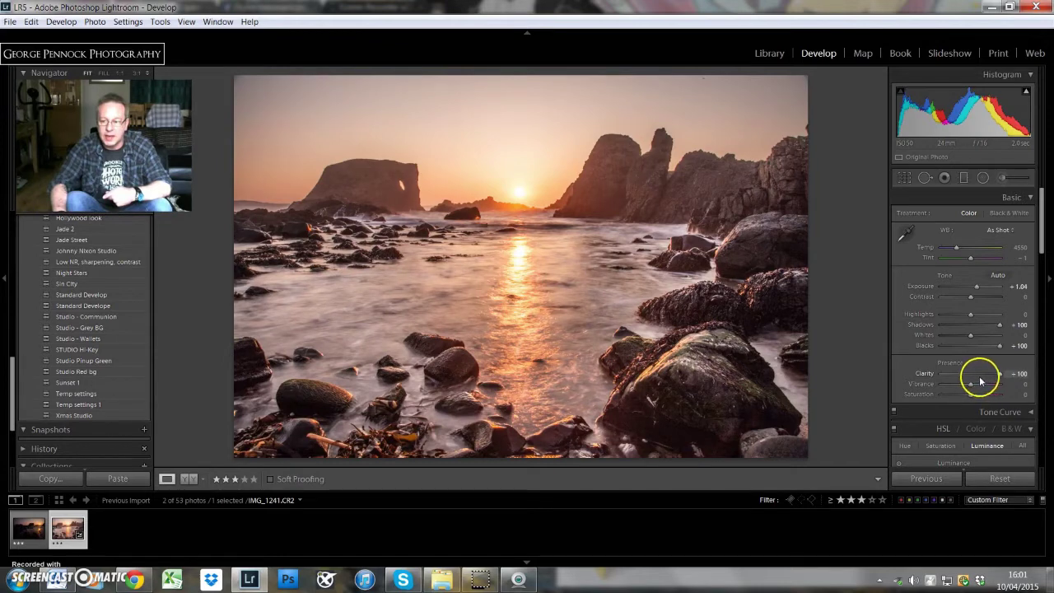
pyautogui.click(971, 386)
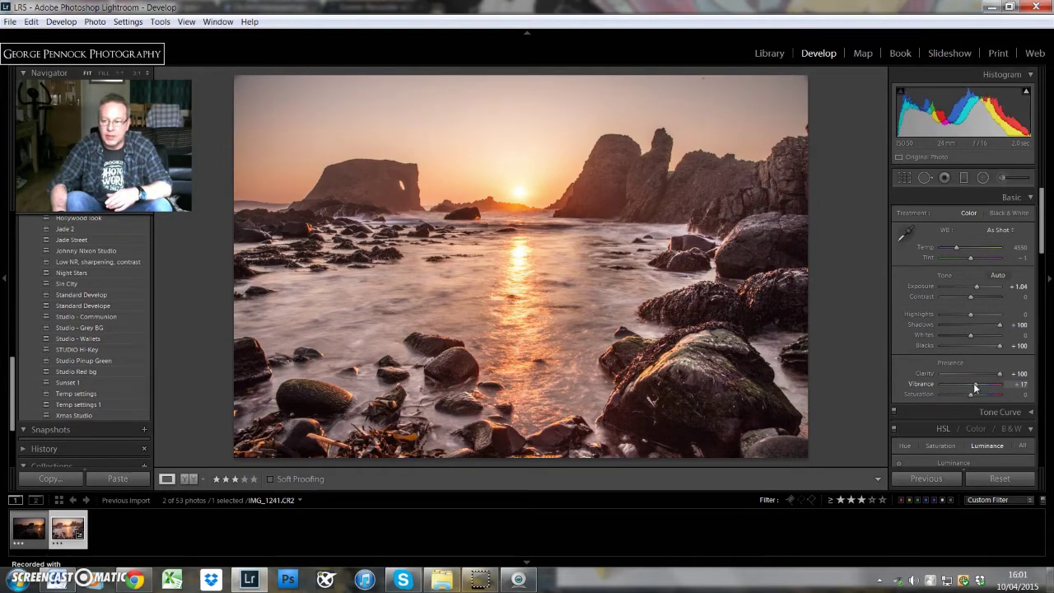
pyautogui.press('Up')
pyautogui.press('Up')
pyautogui.press('Up')
pyautogui.press('Up')
pyautogui.press('Up')
pyautogui.press('Up')
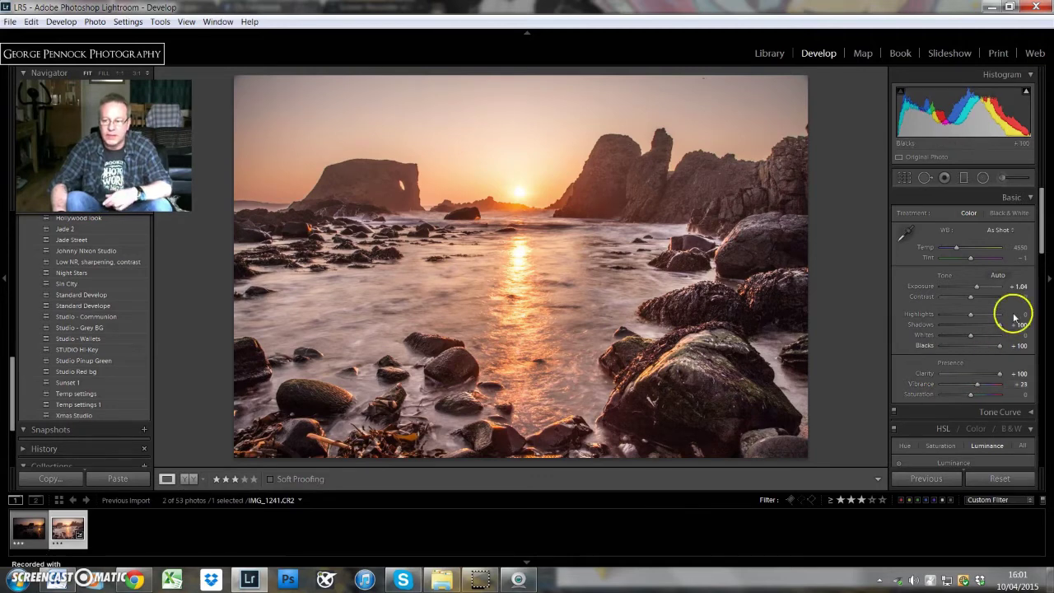
pyautogui.scroll(-2, 1034, 237)
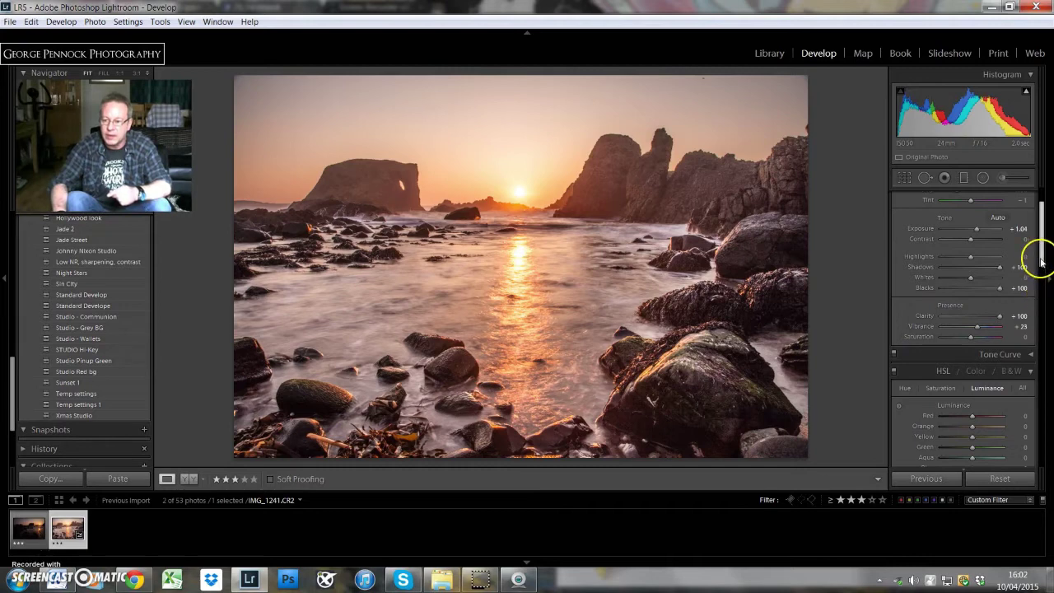
pyautogui.moveTo(1035, 259); pyautogui.dragTo(1032, 337)
# Raise the Detail panel's sharpening Amount to 71.
pyautogui.moveTo(952, 346); pyautogui.dragTo(968, 344)
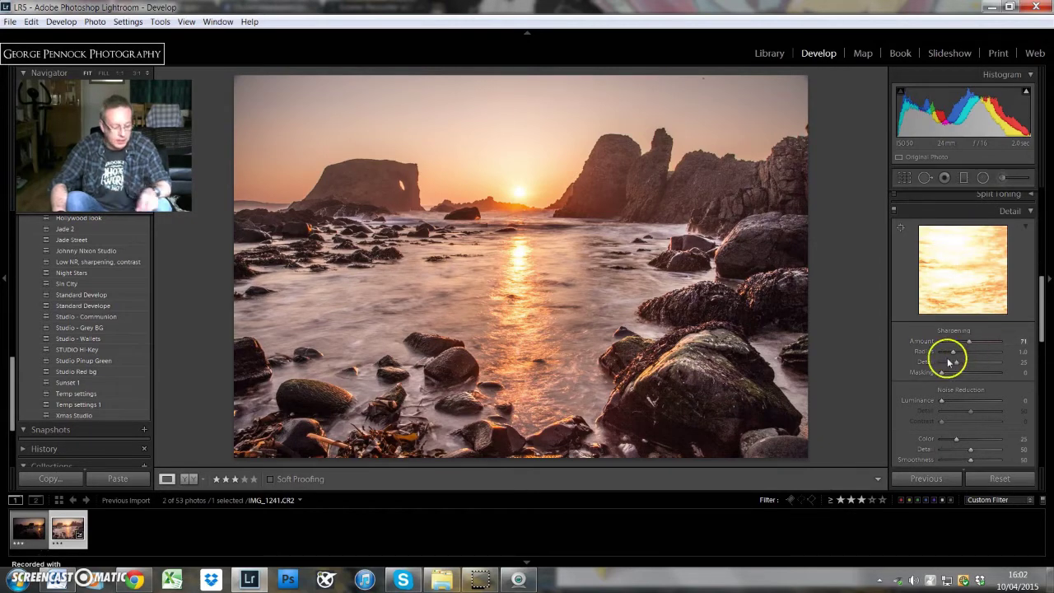
pyautogui.press('alt')
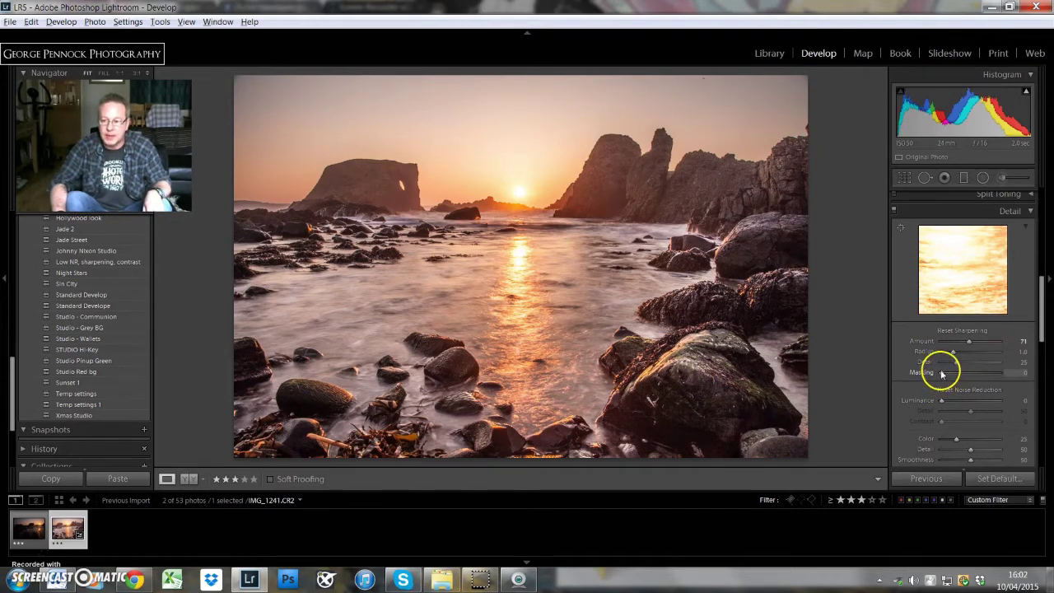
# Set sharpening Masking to 24 with the Alt mask preview so only edges get sharpened.
pyautogui.keyDown('alt'); pyautogui.click(941, 374); pyautogui.keyUp('alt')
pyautogui.moveTo(941, 375); pyautogui.dragTo(944, 377)
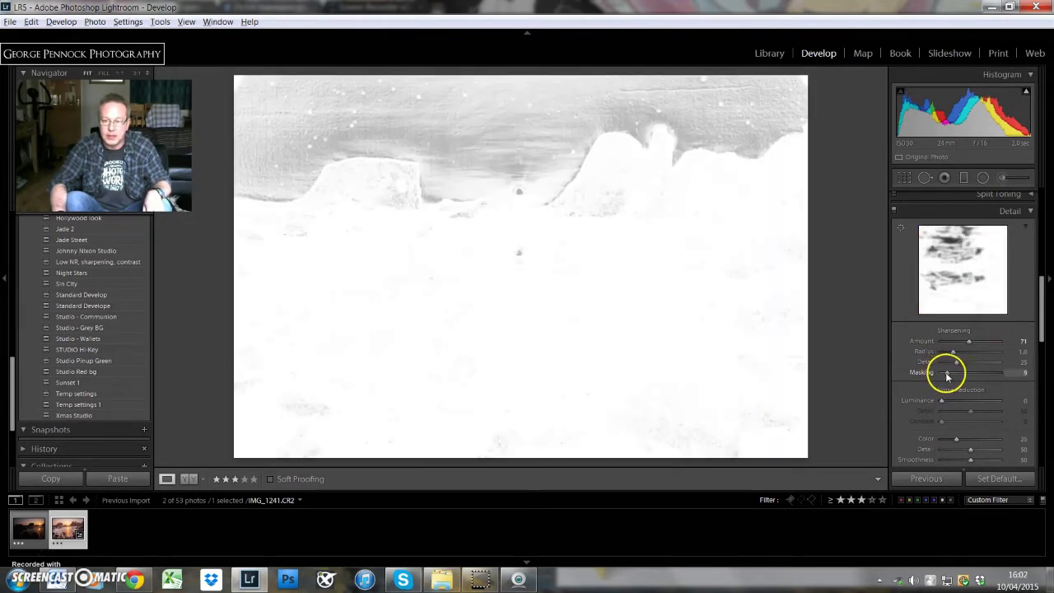
pyautogui.moveTo(946, 375); pyautogui.dragTo(953, 376)
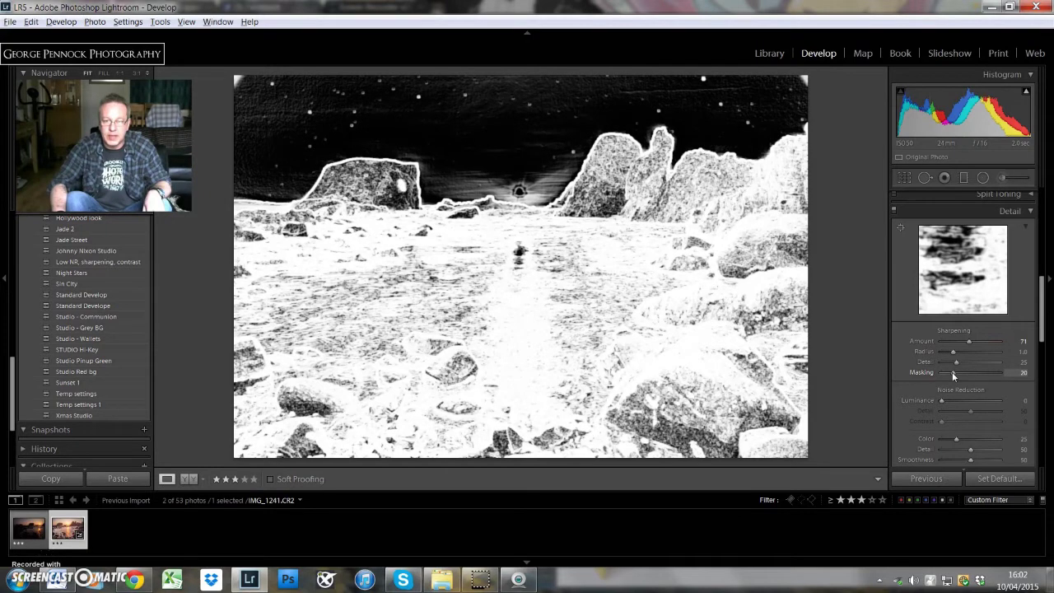
pyautogui.moveTo(953, 376); pyautogui.dragTo(954, 376)
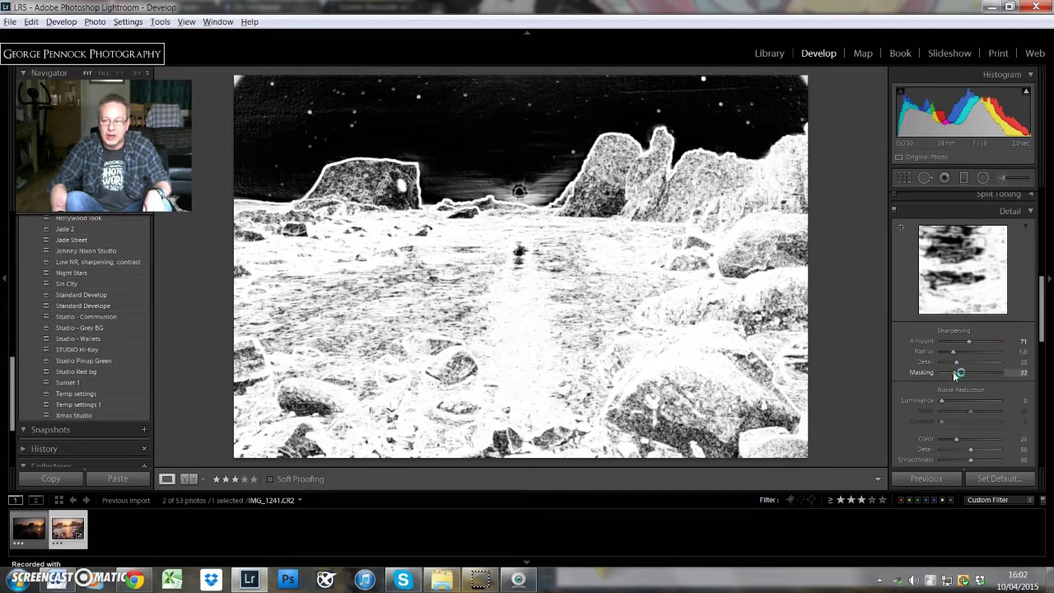
pyautogui.moveTo(954, 375); pyautogui.dragTo(955, 372)
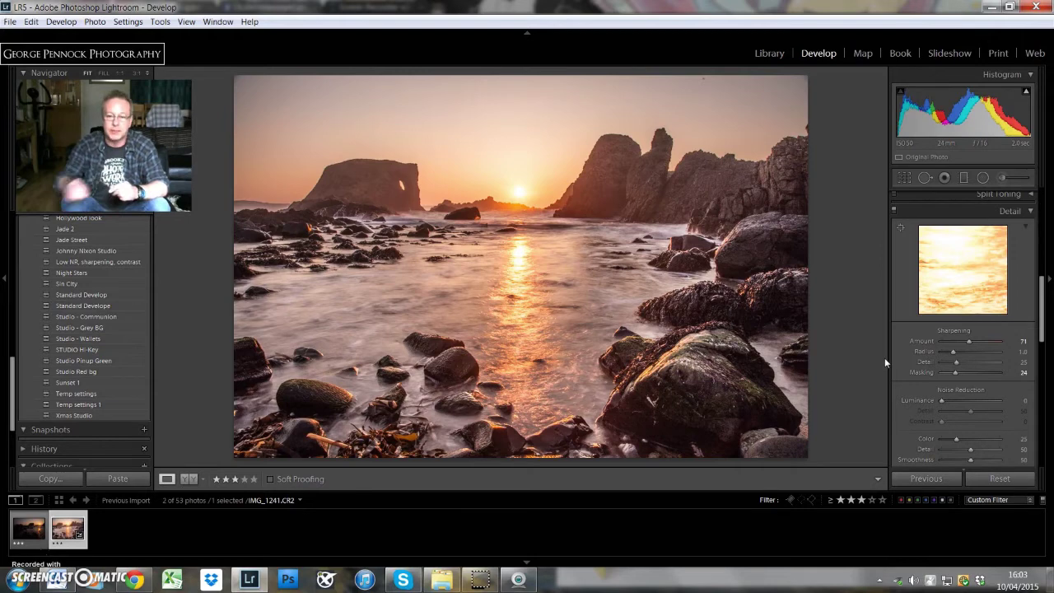
pyautogui.click(925, 178)
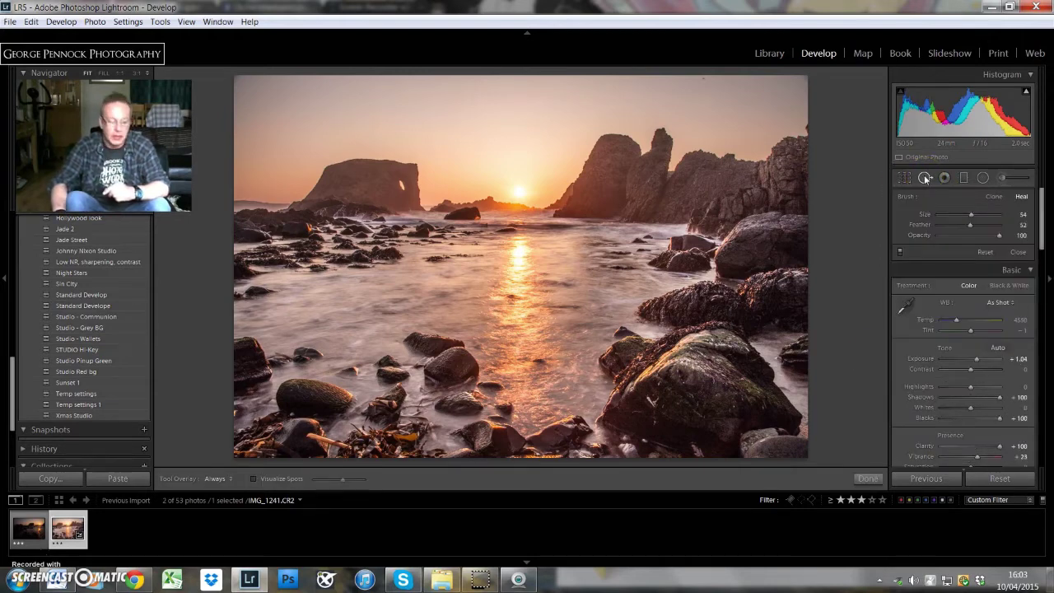
# Turn on Visualize Spots and zoom to 1:1 on the dusty sky.
pyautogui.click(253, 478)
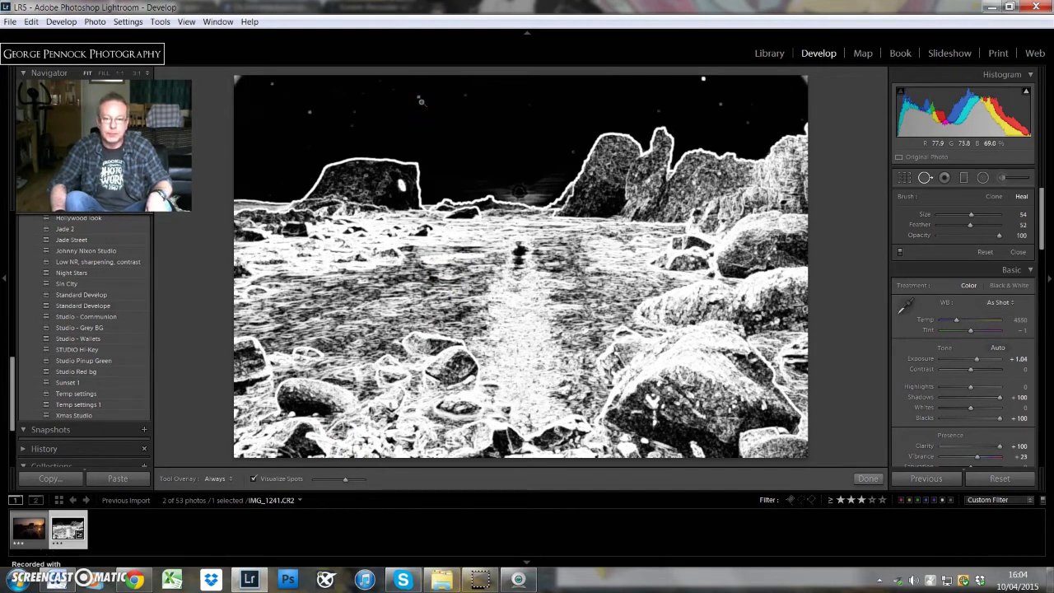
pyautogui.press('z')
pyautogui.scroll(3, 401, 140)
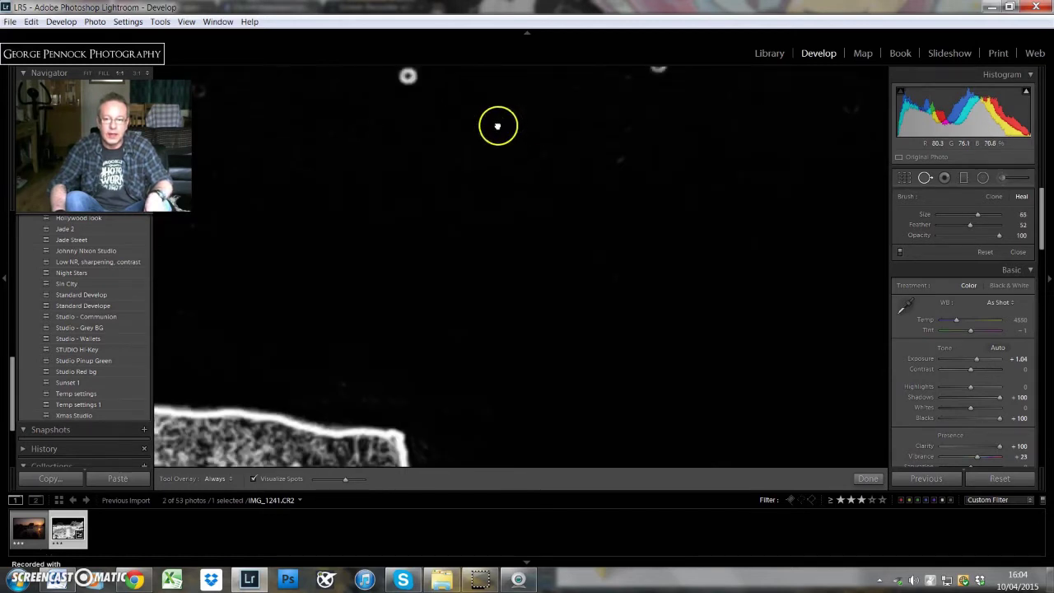
pyautogui.moveTo(497, 126); pyautogui.dragTo(521, 215)
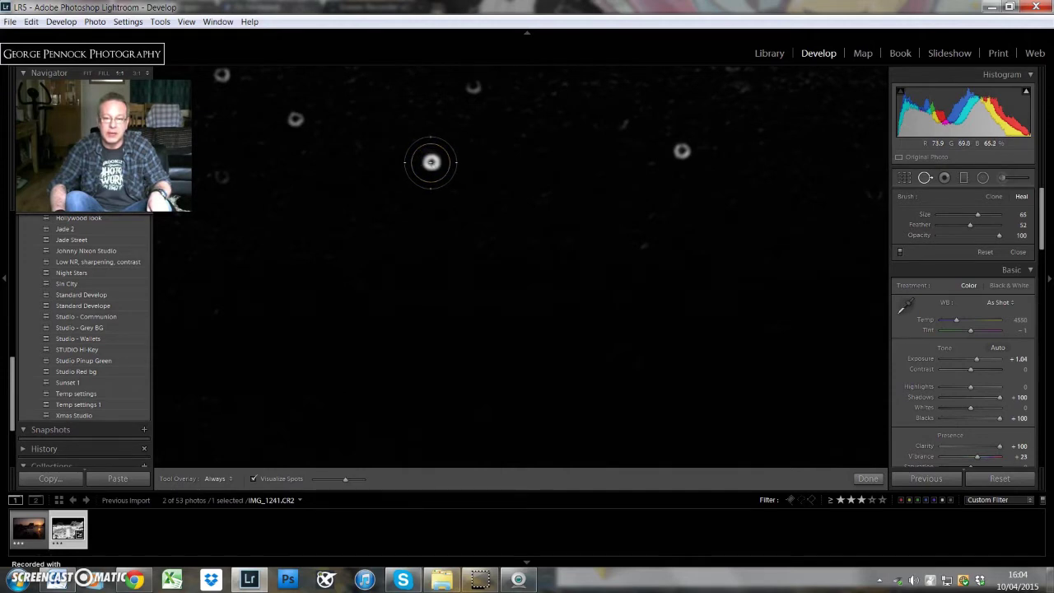
# Heal six dust spots across the sunset sky.
pyautogui.click(431, 162)
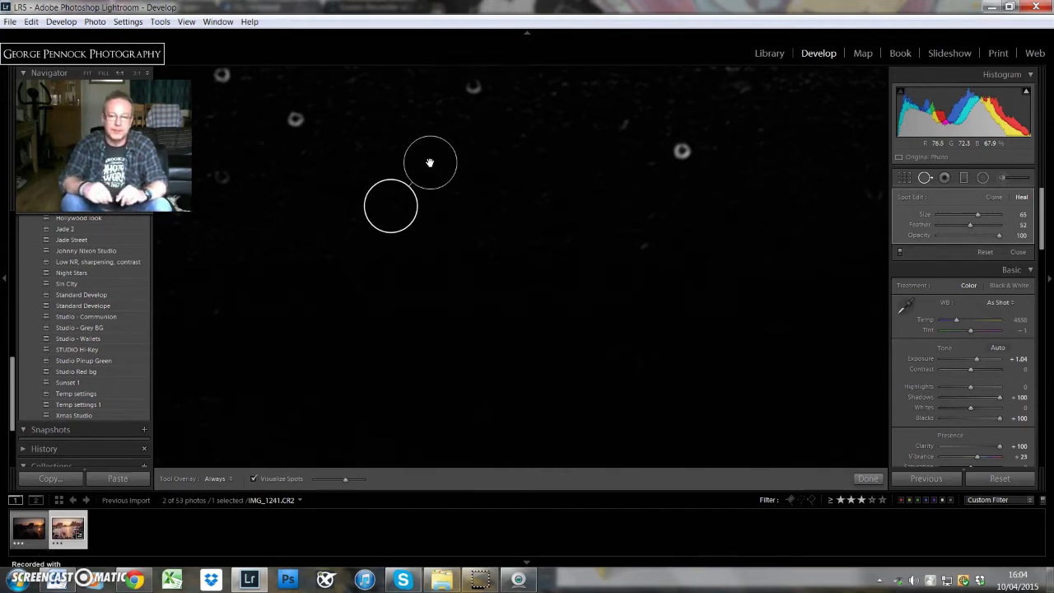
pyautogui.click(468, 167)
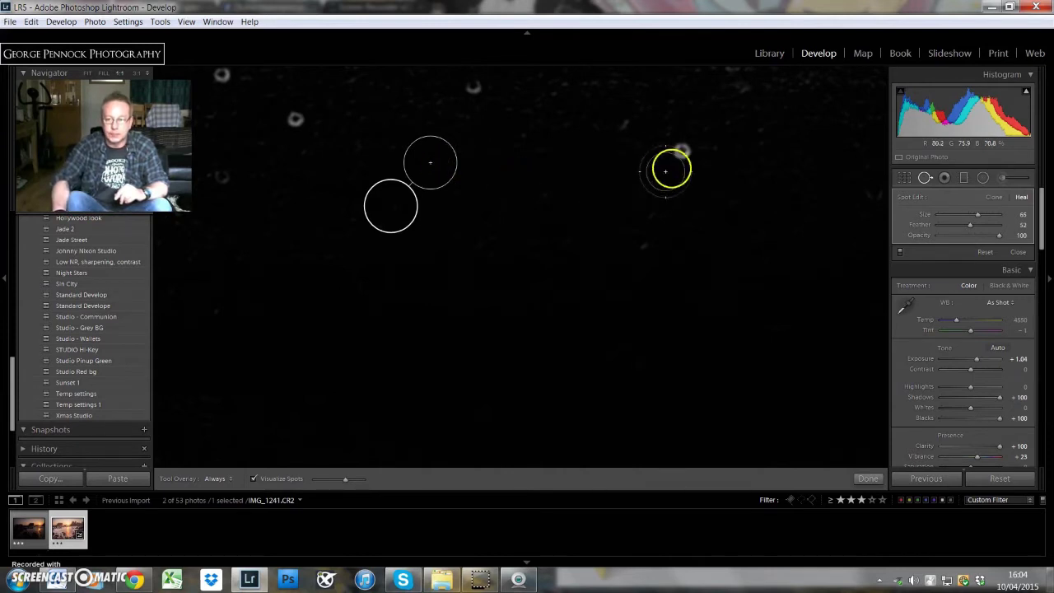
pyautogui.click(683, 154)
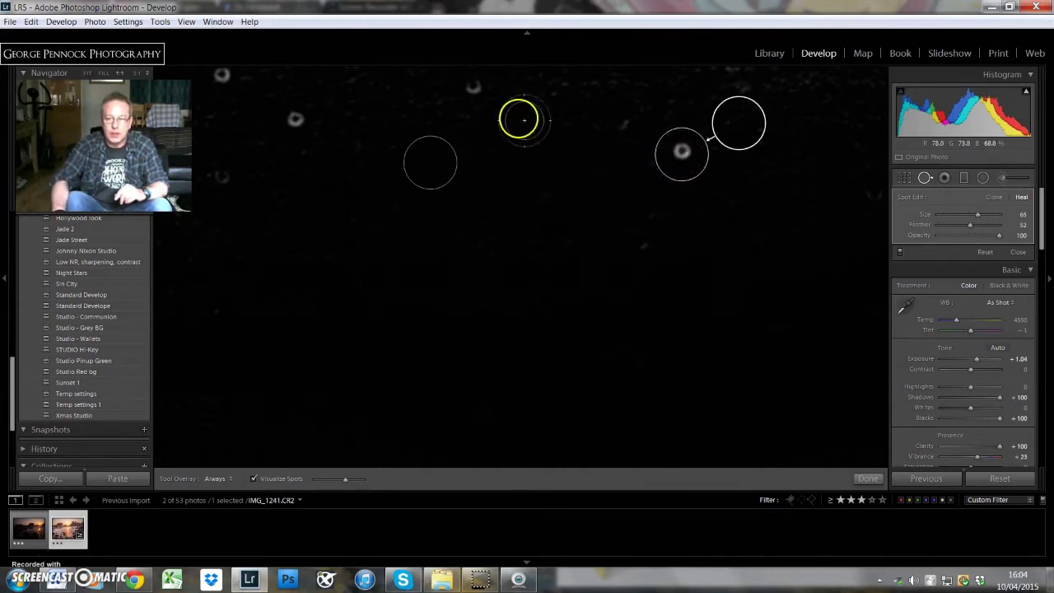
pyautogui.click(472, 87)
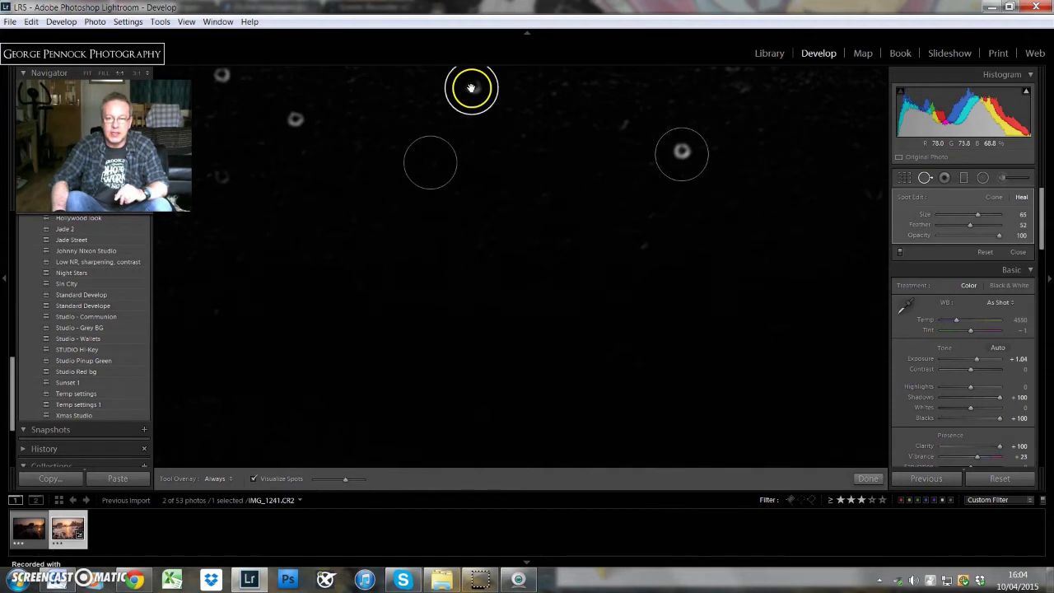
pyautogui.click(294, 118)
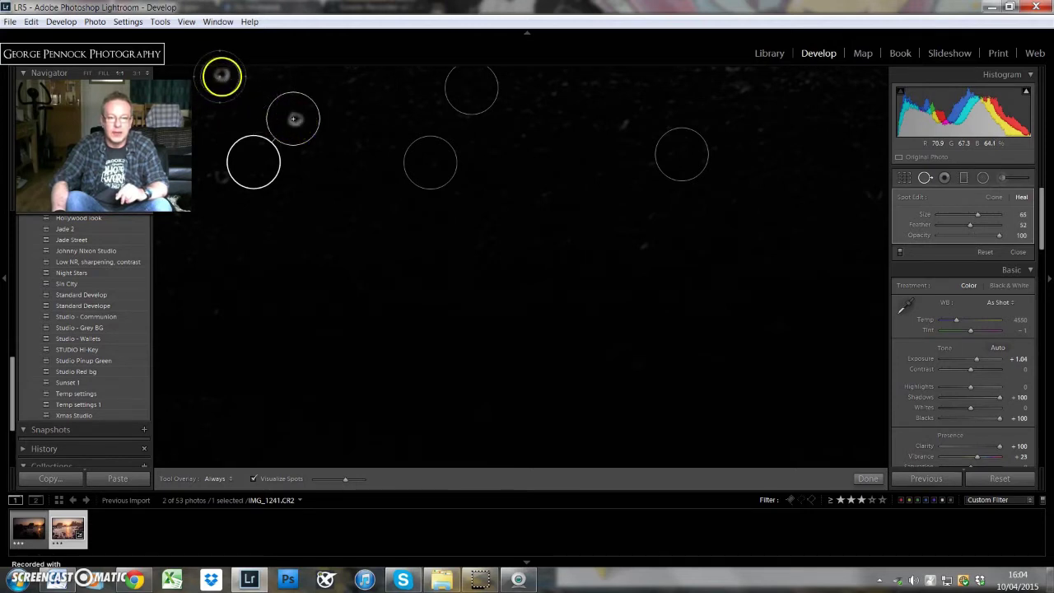
pyautogui.click(221, 75)
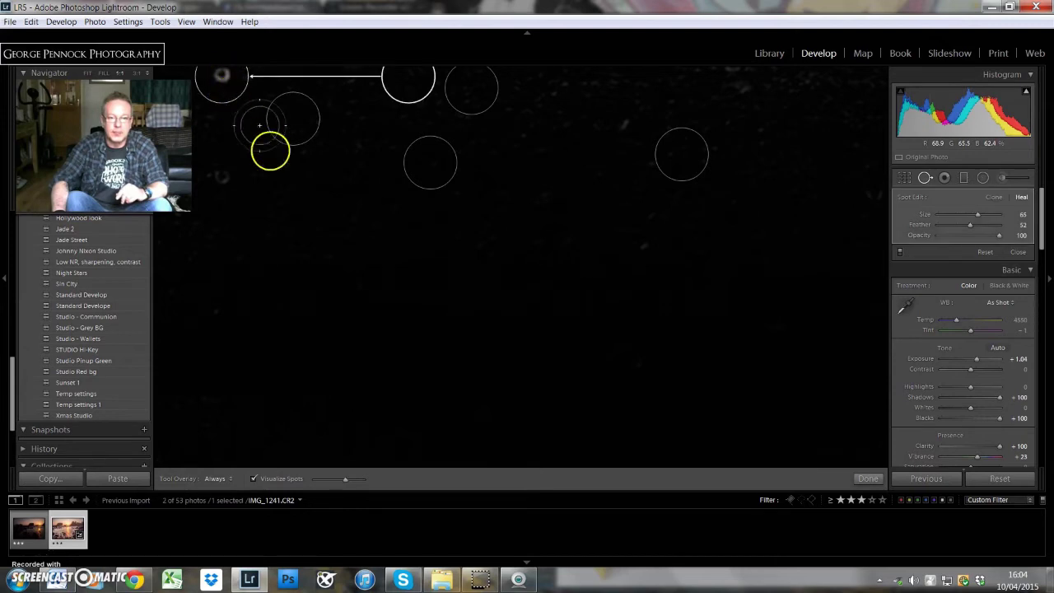
# Turn off Visualize Spots, fit the photo back in view and close spot removal.
pyautogui.click(253, 479)
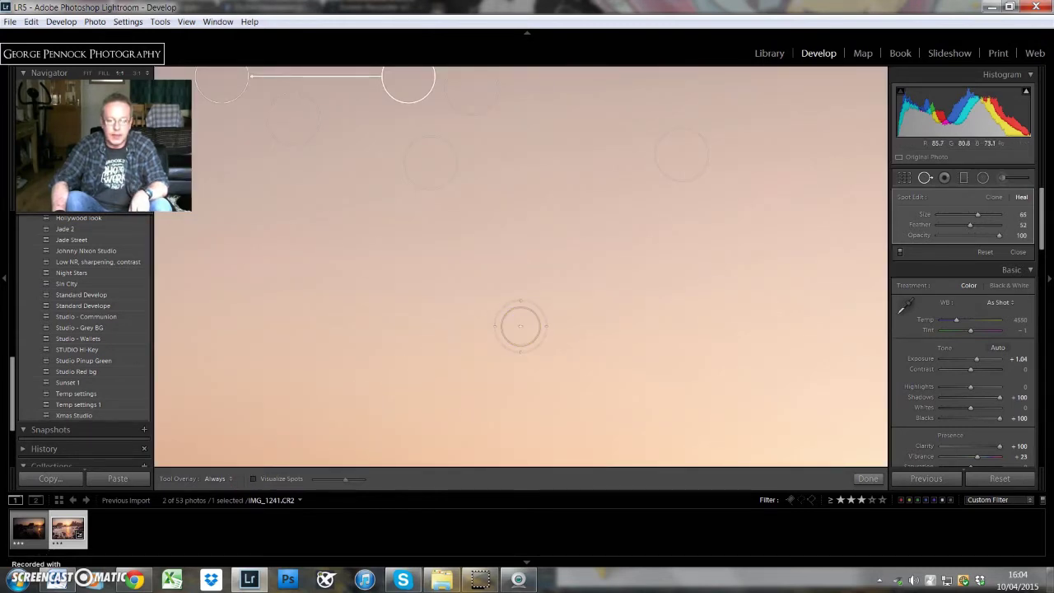
pyautogui.press('z')
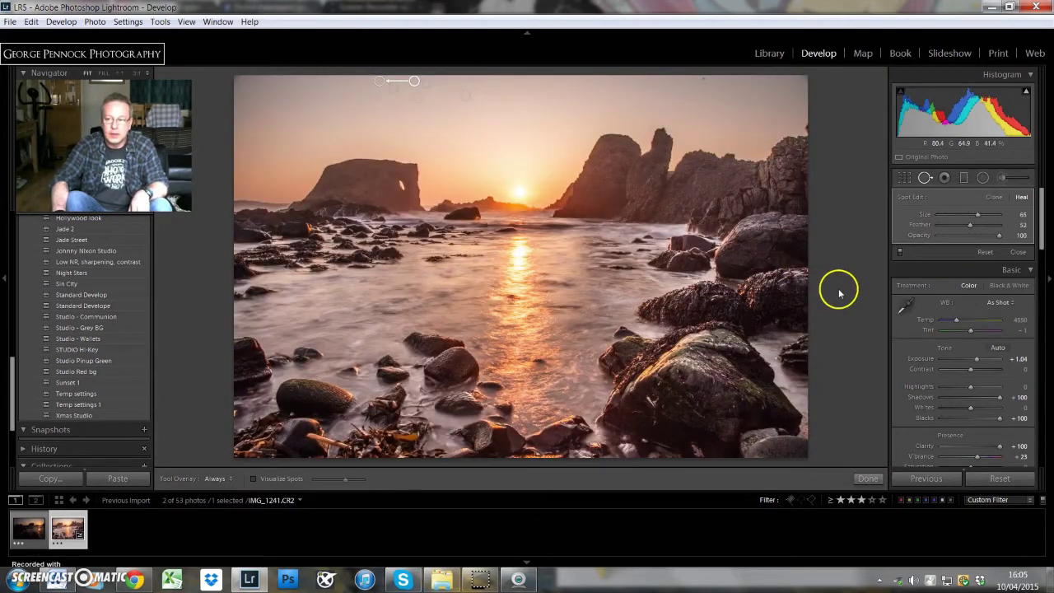
pyautogui.click(1019, 252)
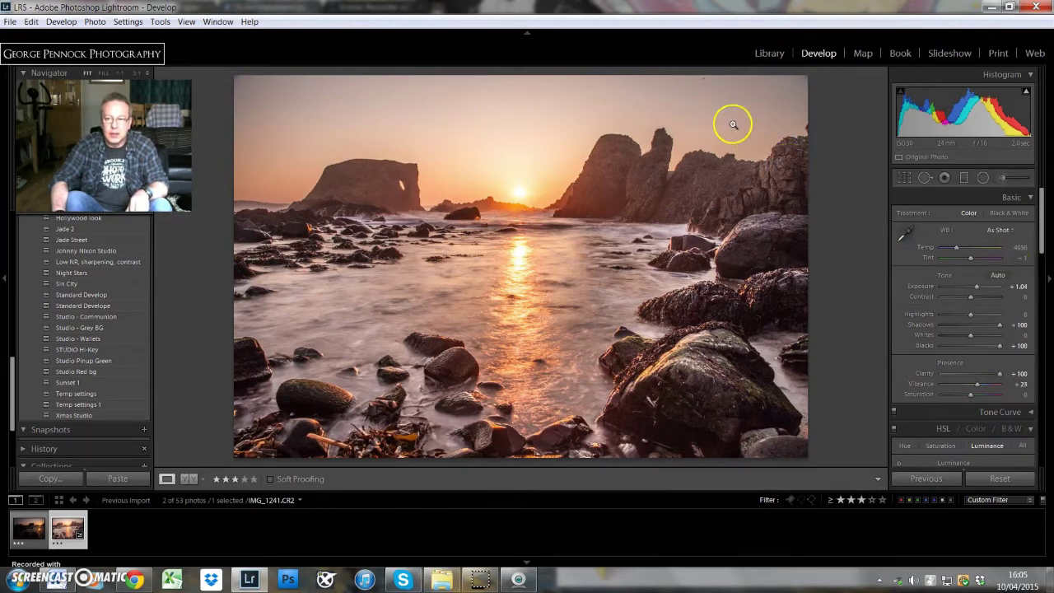
# At 1:1, heal three more sky spots with Spot Removal, click Done and return to Fit.
pyautogui.click(703, 82)
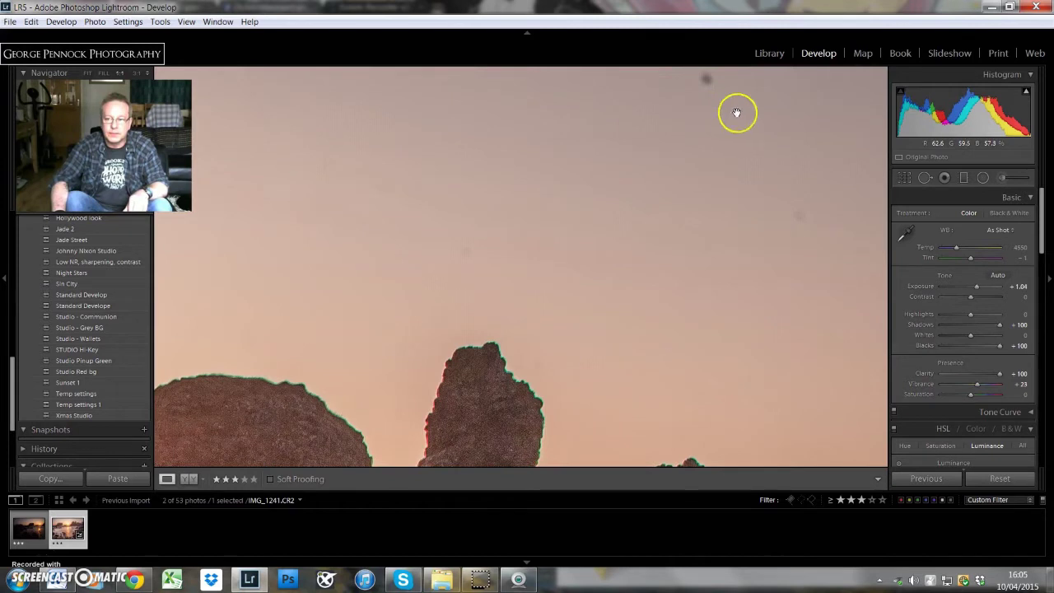
pyautogui.click(982, 179)
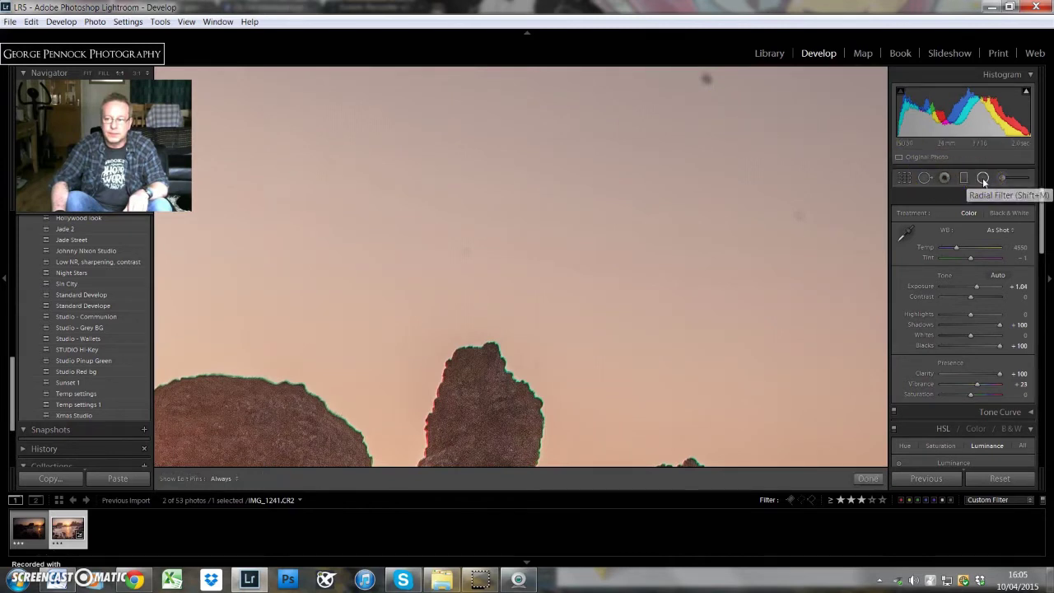
pyautogui.click(925, 178)
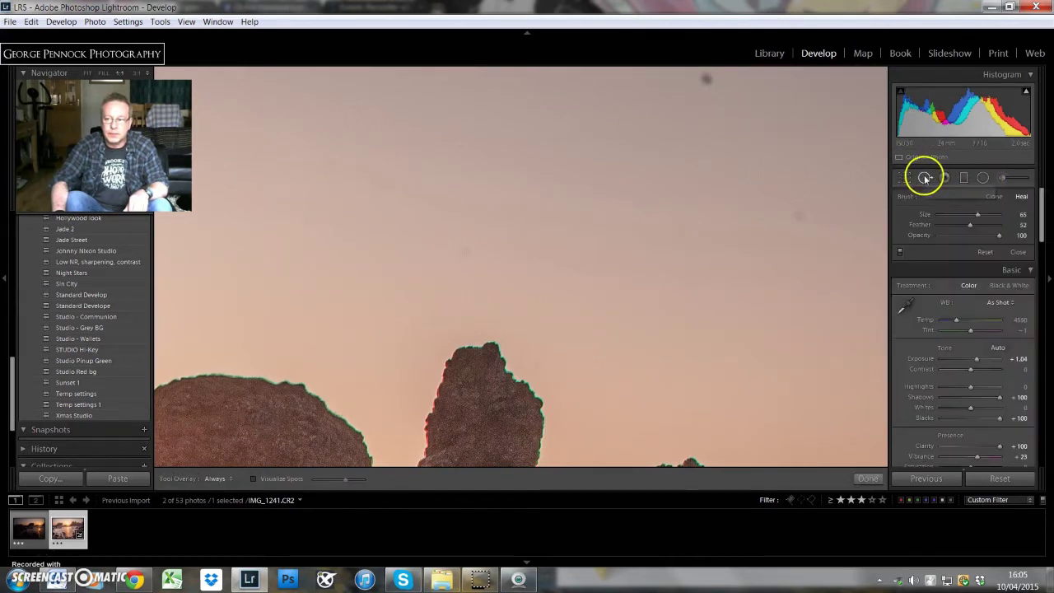
pyautogui.click(799, 216)
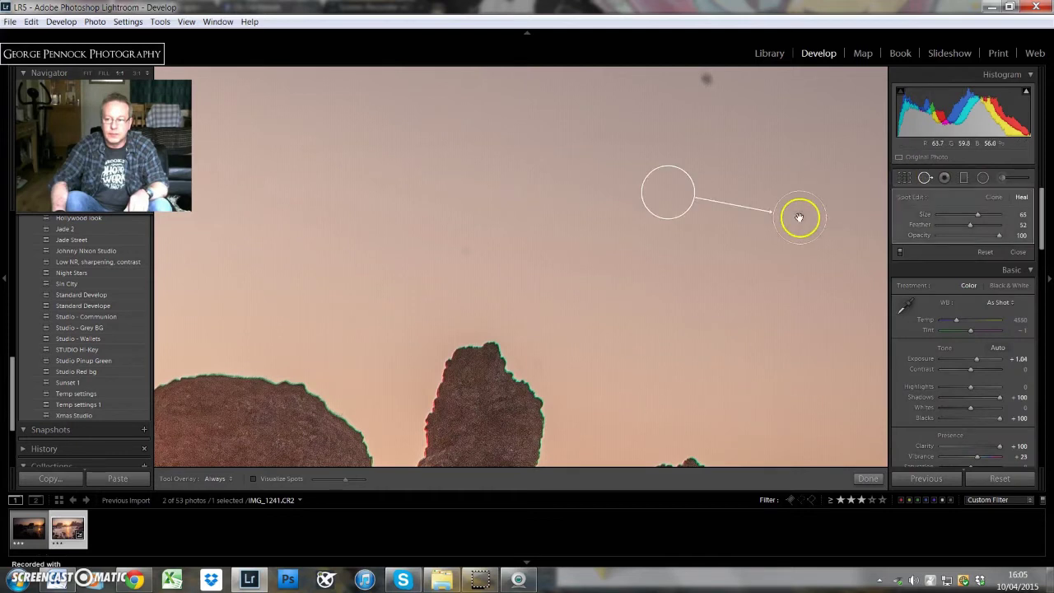
pyautogui.click(702, 77)
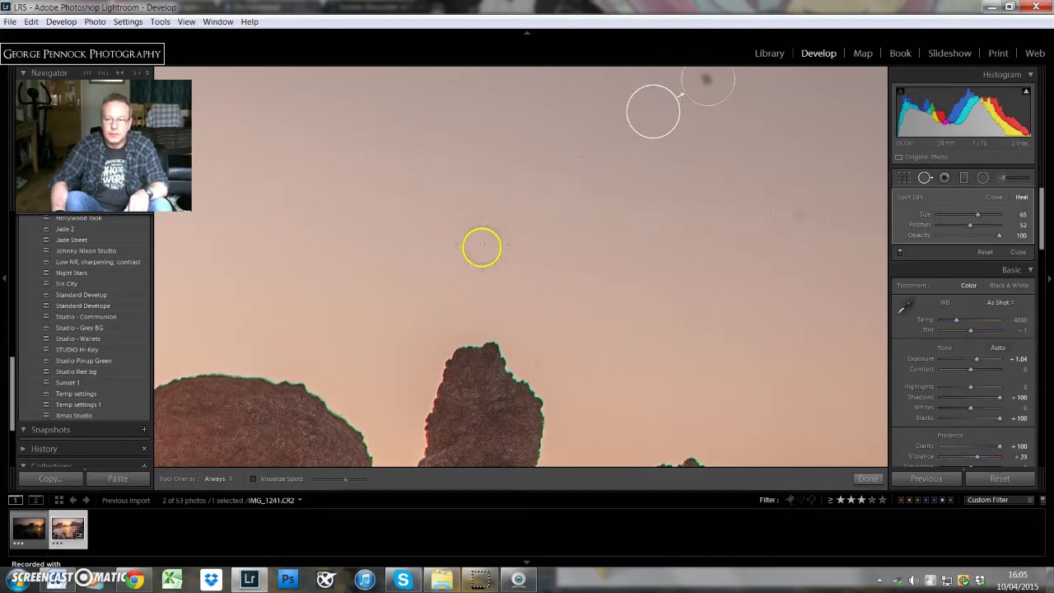
pyautogui.click(465, 247)
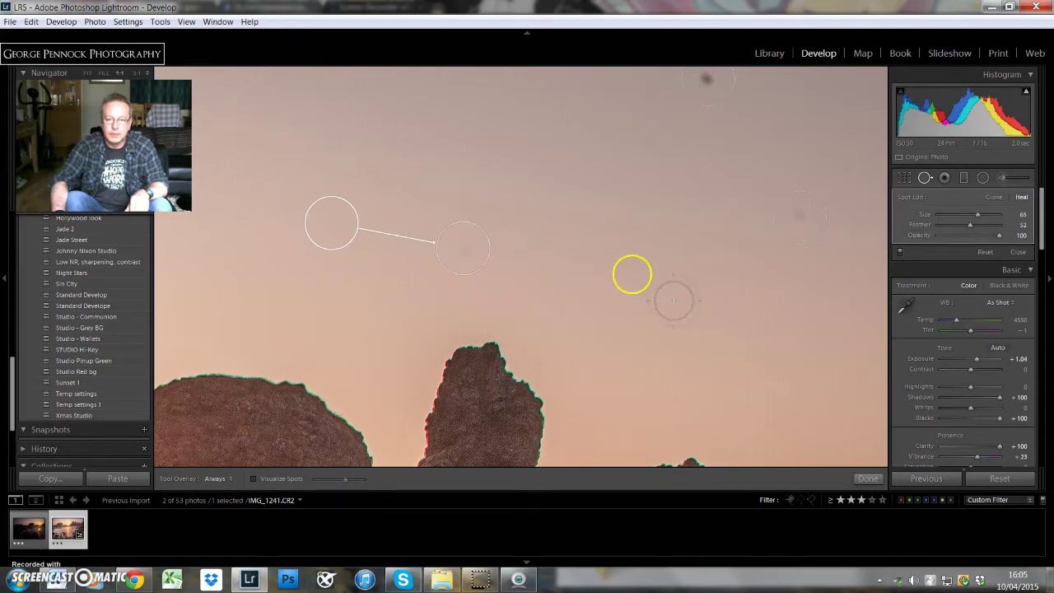
pyautogui.click(870, 478)
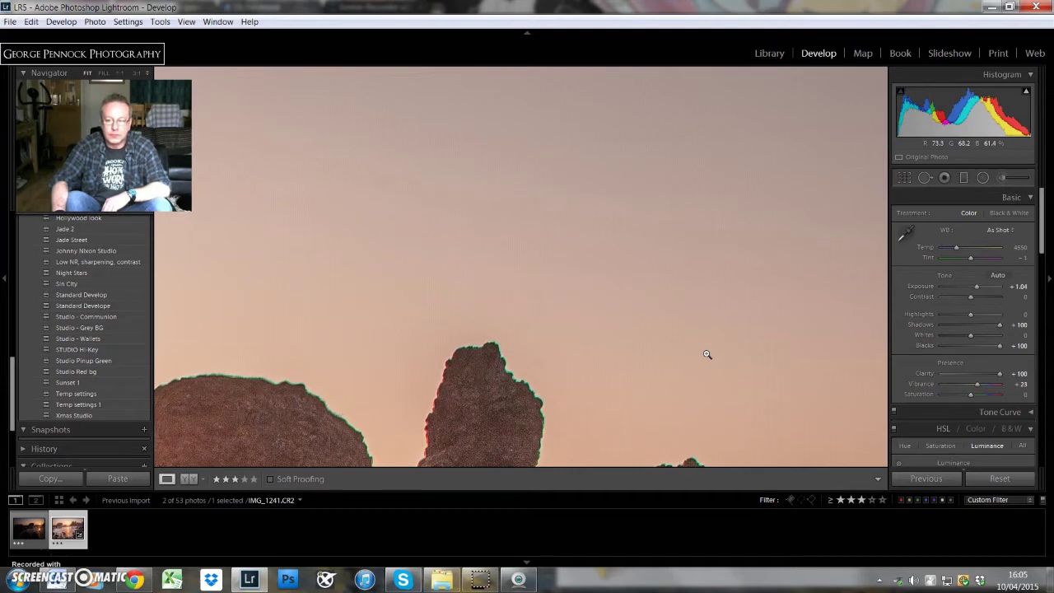
pyautogui.click(706, 352)
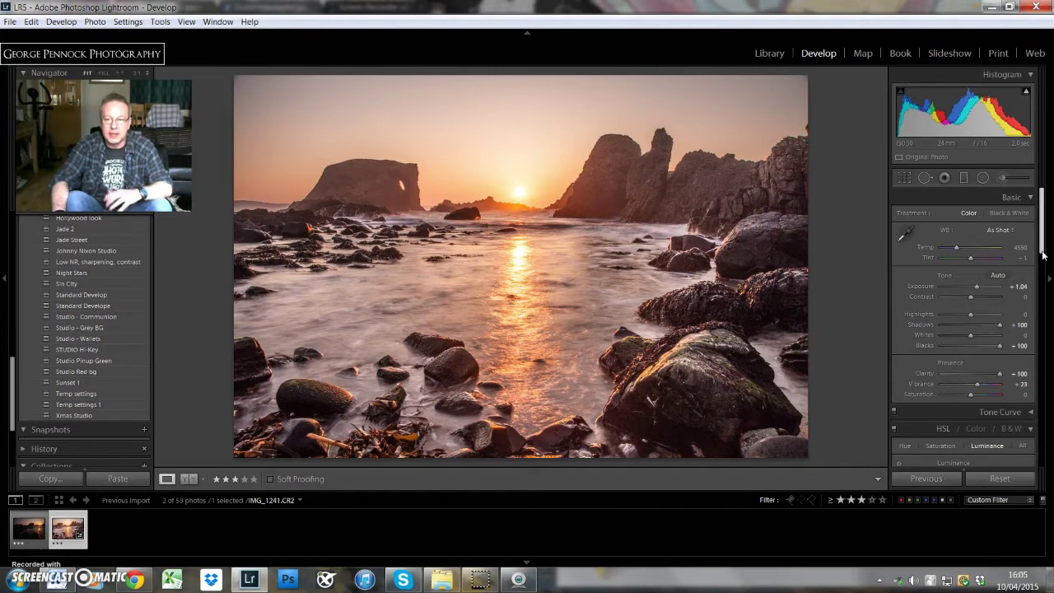
# Enable lens profile corrections in Lens Corrections.
pyautogui.moveTo(1042, 256); pyautogui.dragTo(1037, 376)
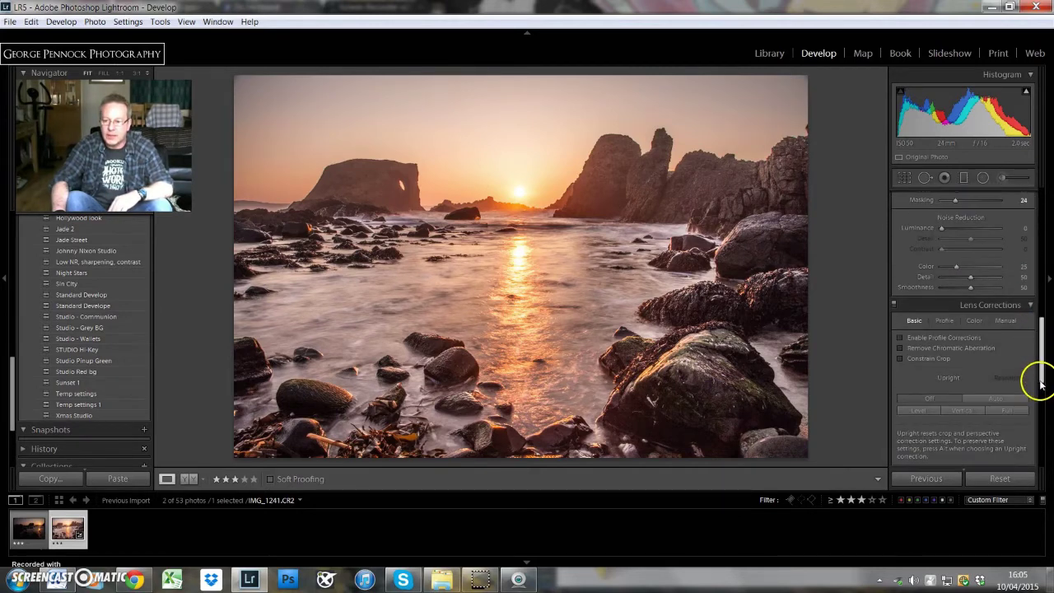
pyautogui.click(899, 338)
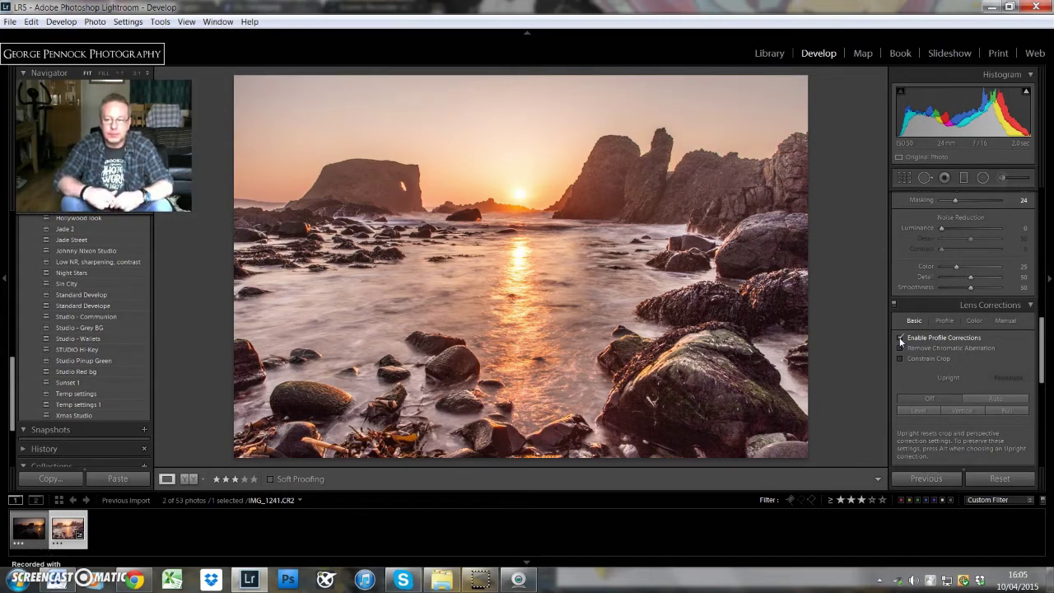
pyautogui.click(917, 357)
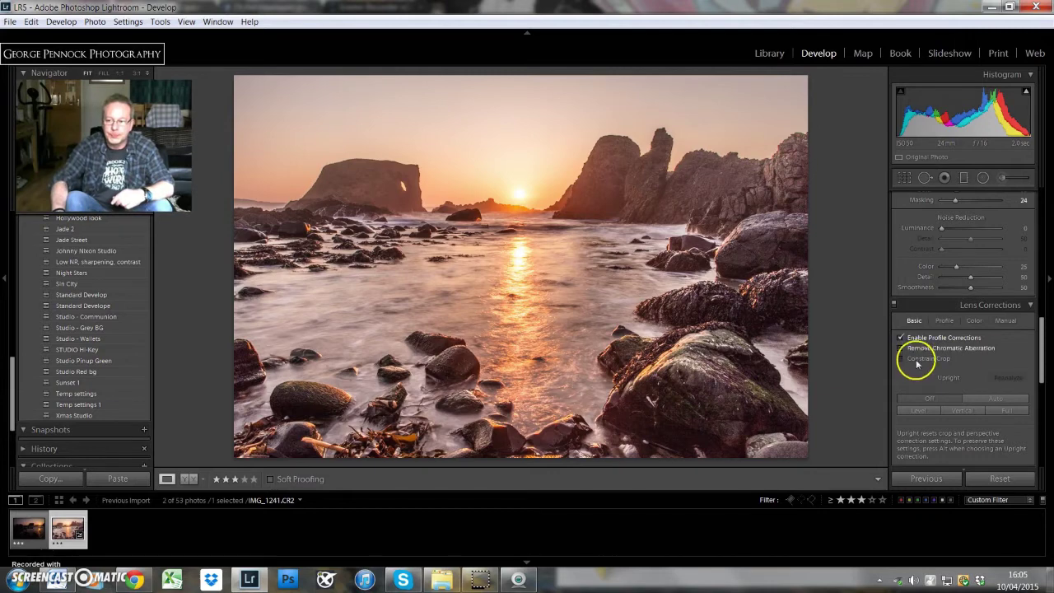
# Check the rock spire at 1:1, tick Remove Chromatic Aberration, and return to Fit.
pyautogui.click(653, 142)
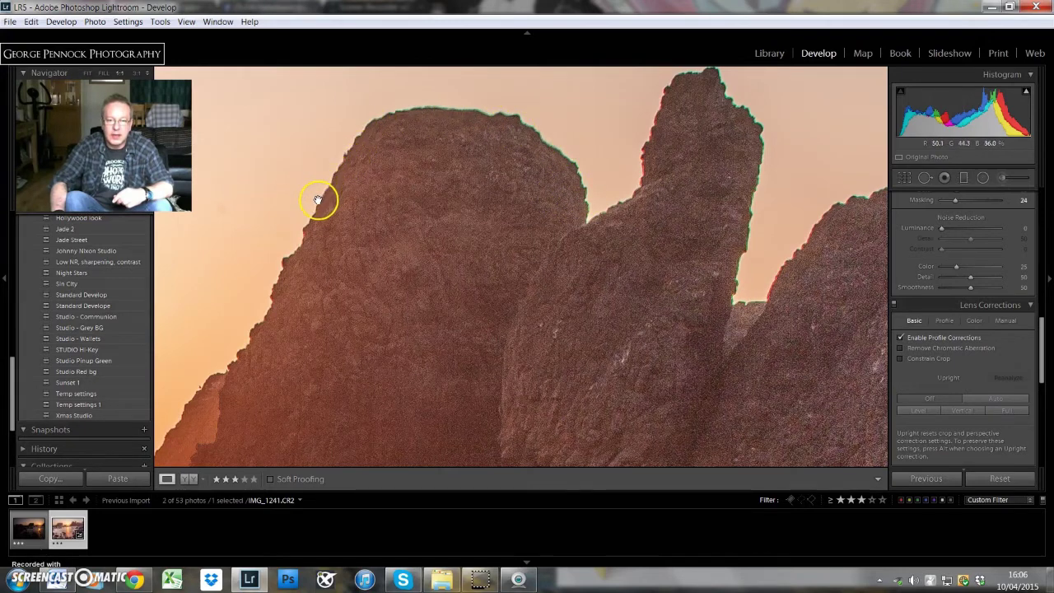
pyautogui.click(900, 349)
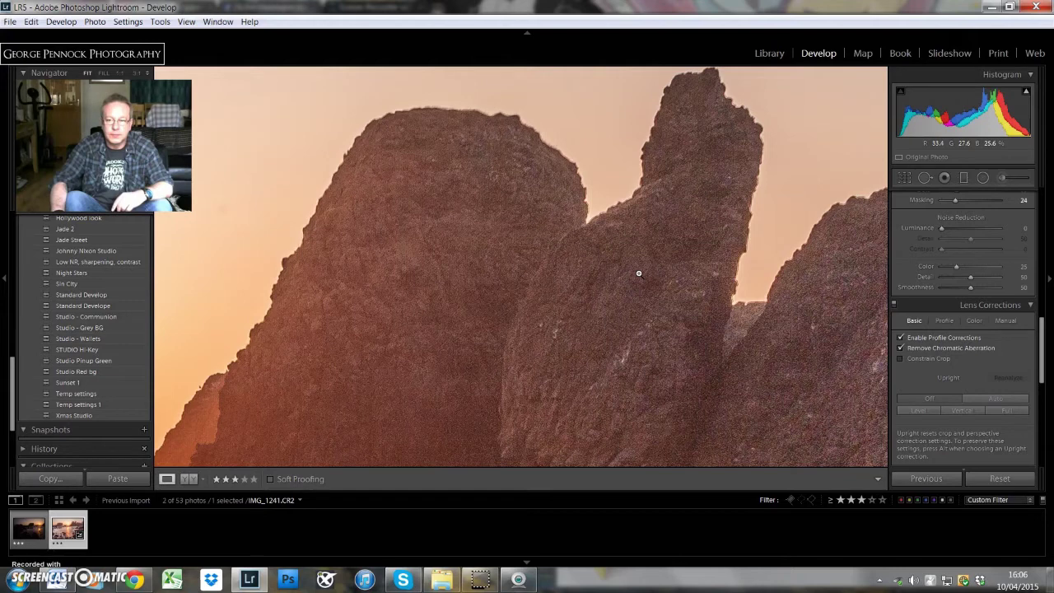
pyautogui.click(638, 273)
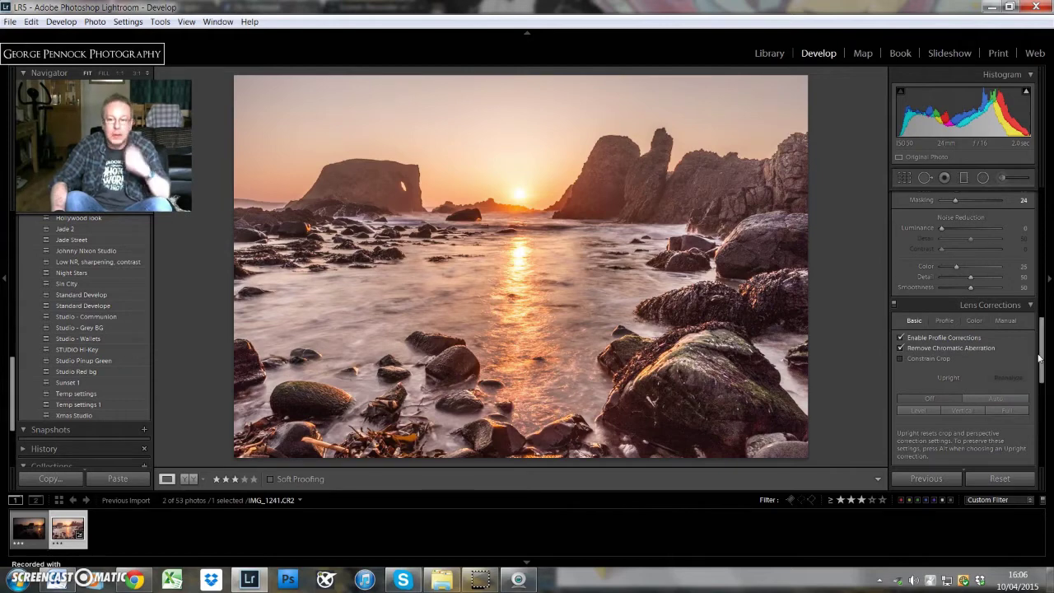
pyautogui.click(1041, 357)
# Scroll the right panel down to Camera Calibration and back up to the Basic panel.
pyautogui.moveTo(1041, 356); pyautogui.dragTo(975, 456)
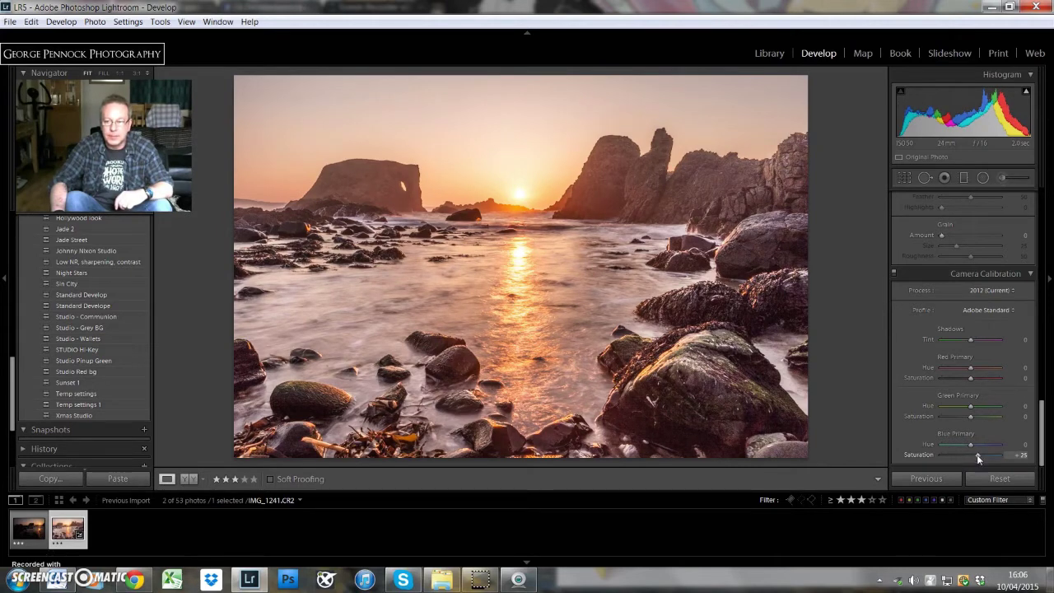
pyautogui.moveTo(1040, 407); pyautogui.dragTo(1040, 201)
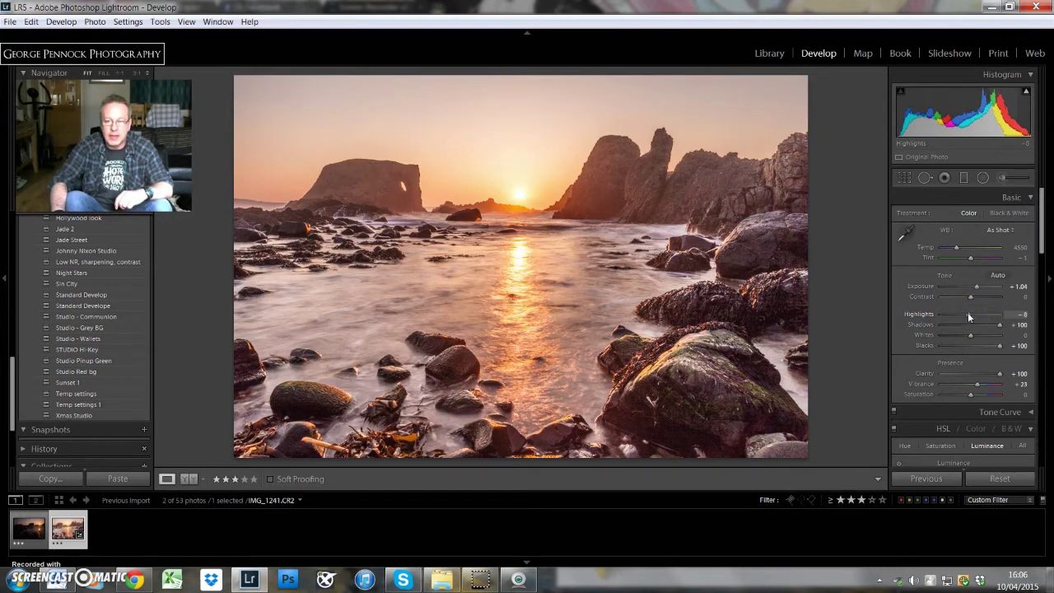
# Pull Highlights down through -15 and -19 to hold back the bright sky.
pyautogui.moveTo(966, 312); pyautogui.dragTo(964, 311)
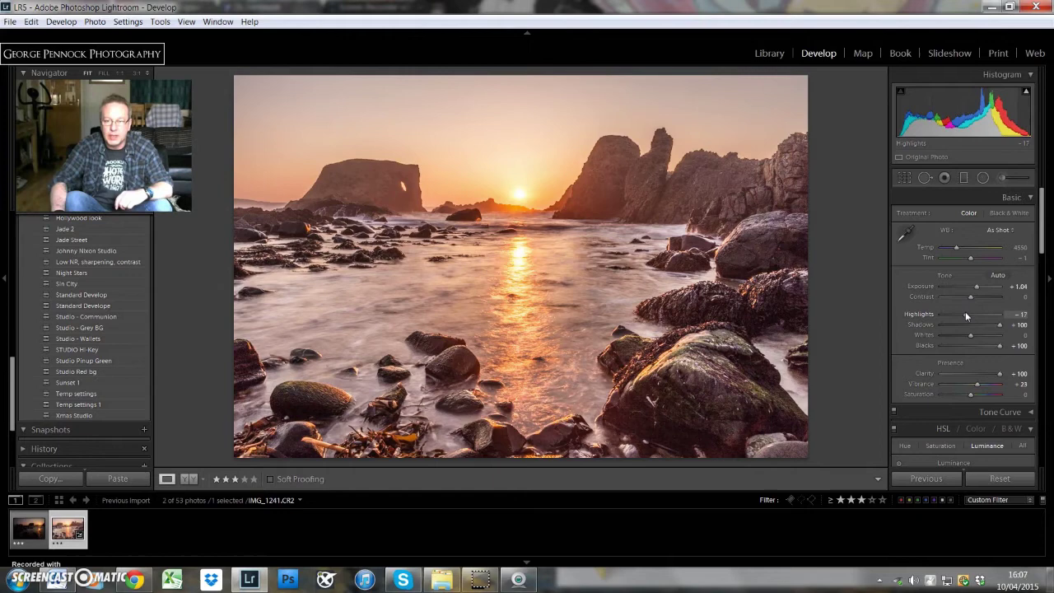
pyautogui.moveTo(964, 311); pyautogui.dragTo(963, 313)
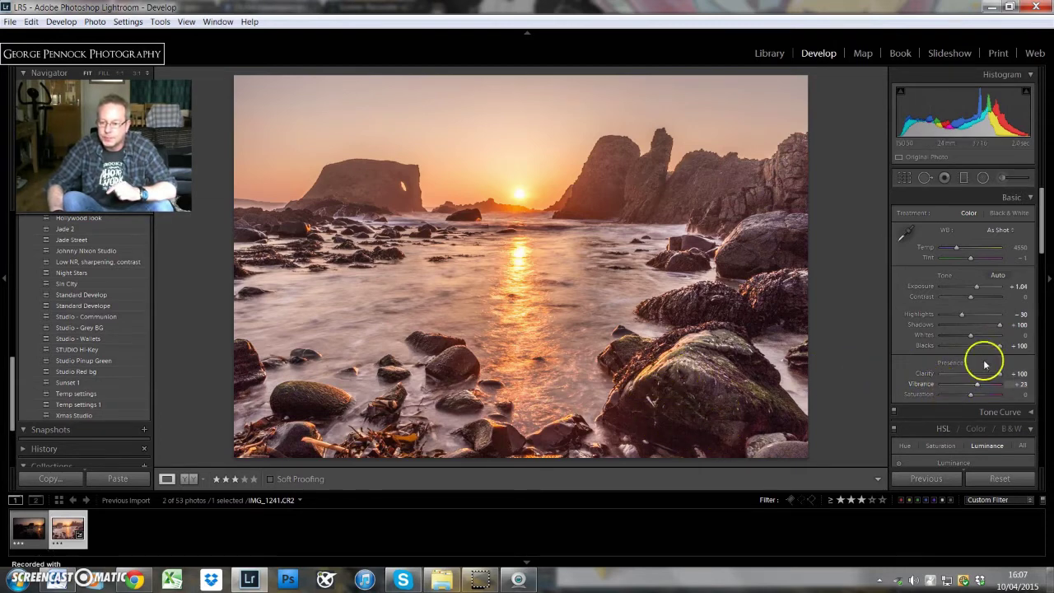
pyautogui.moveTo(1039, 238); pyautogui.dragTo(988, 210)
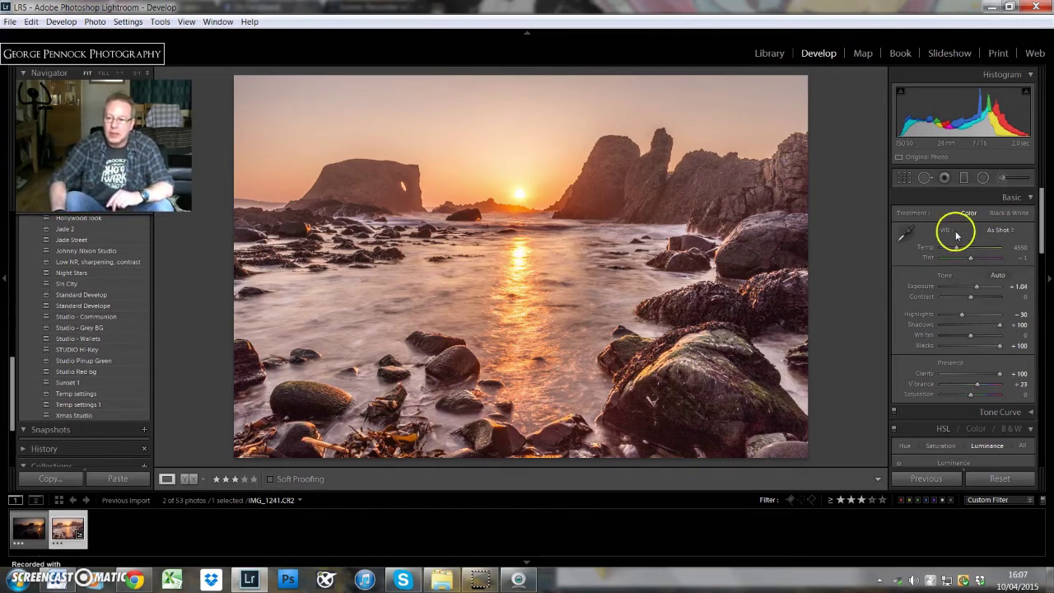
# Try the white balance picker, then zoom to 1:1 on the foreground rock.
pyautogui.click(904, 238)
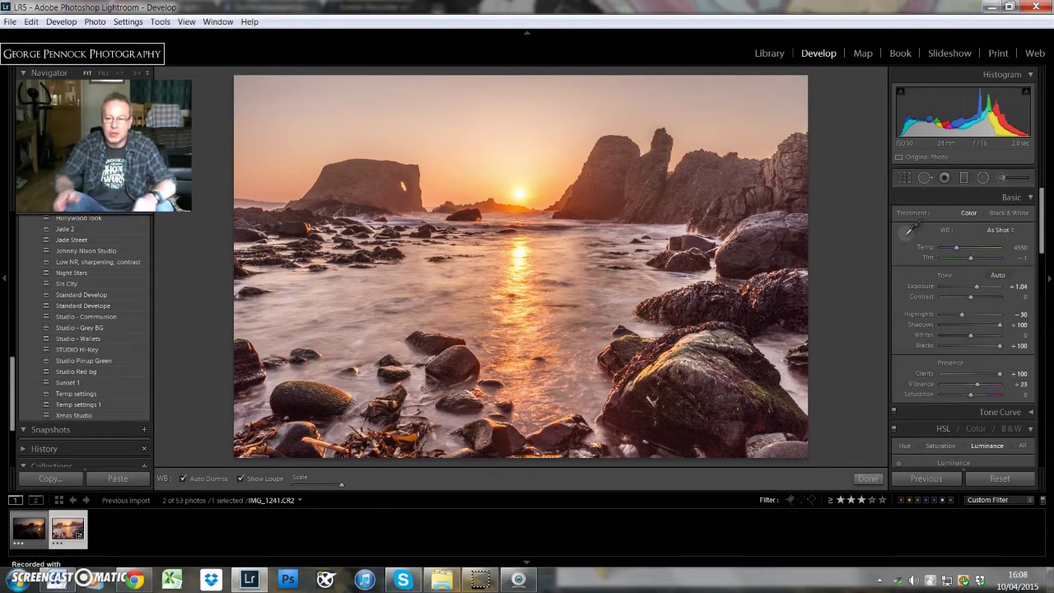
pyautogui.click(910, 230)
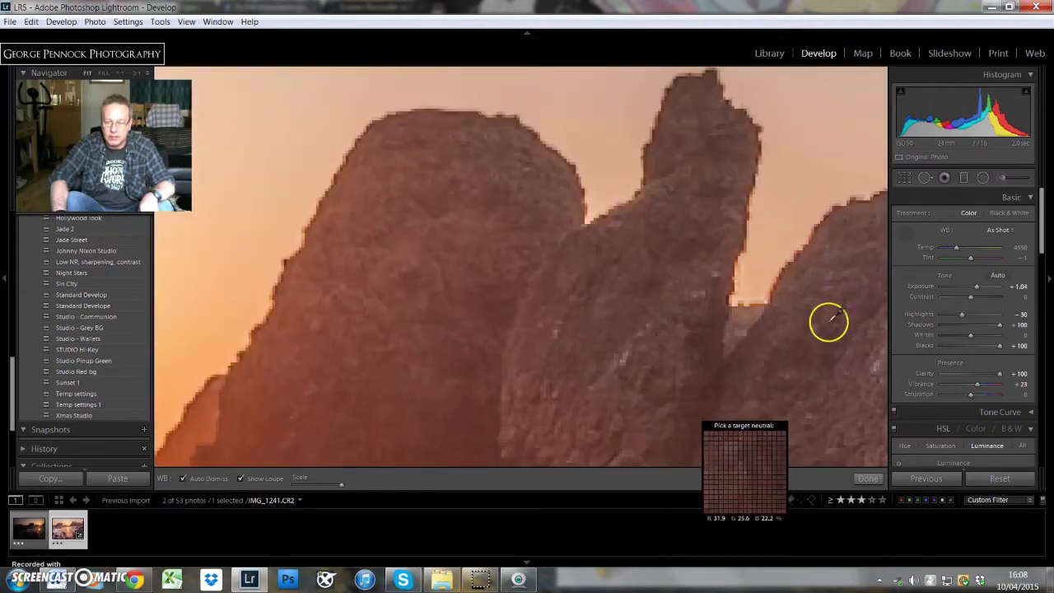
pyautogui.click(926, 227)
pyautogui.click(903, 231)
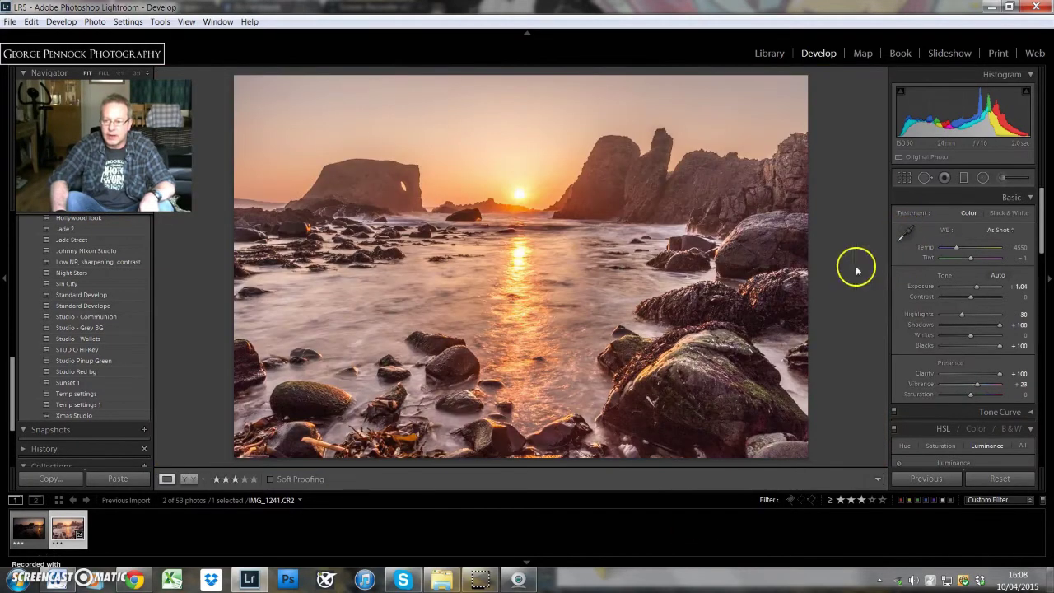
pyautogui.click(653, 405)
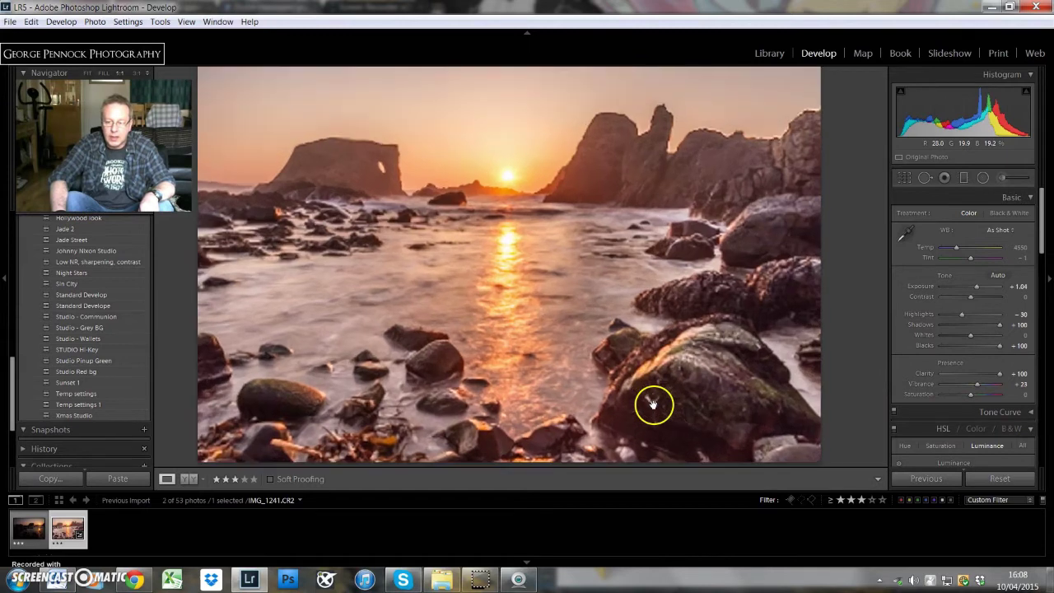
pyautogui.click(654, 405)
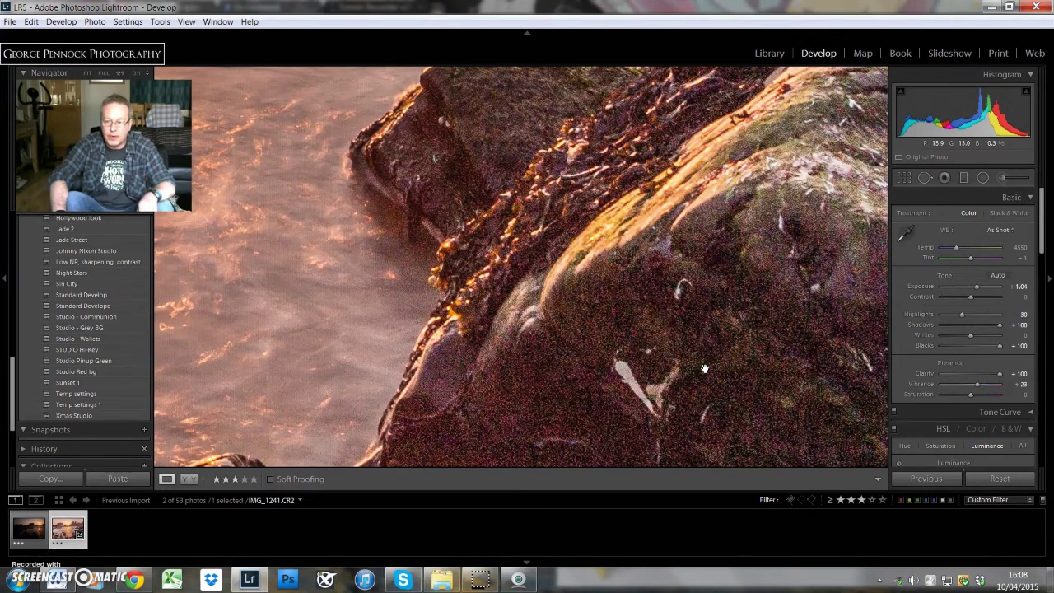
pyautogui.click(705, 349)
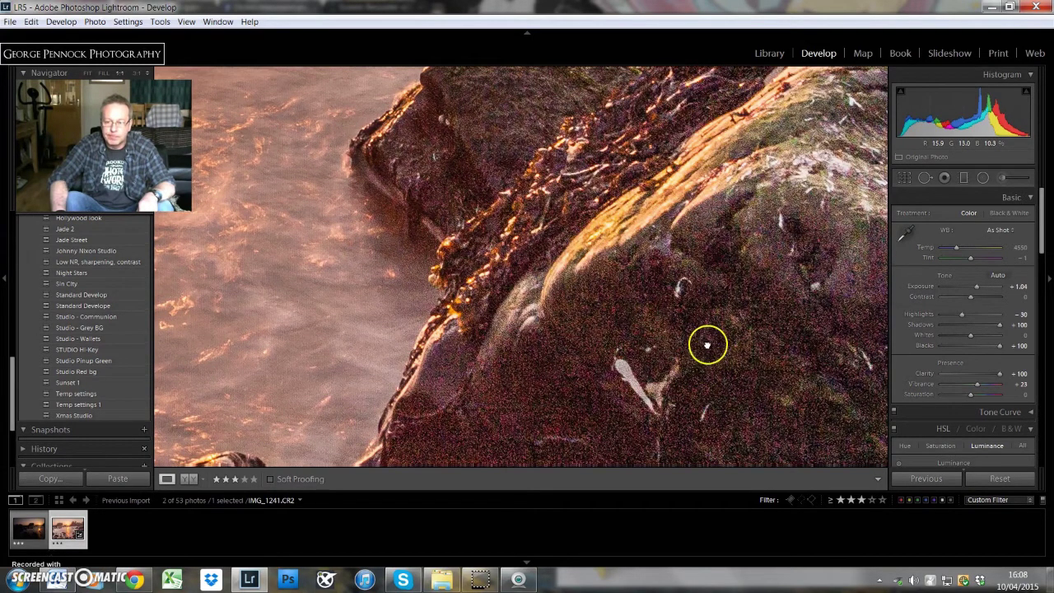
pyautogui.moveTo(707, 335); pyautogui.dragTo(717, 324)
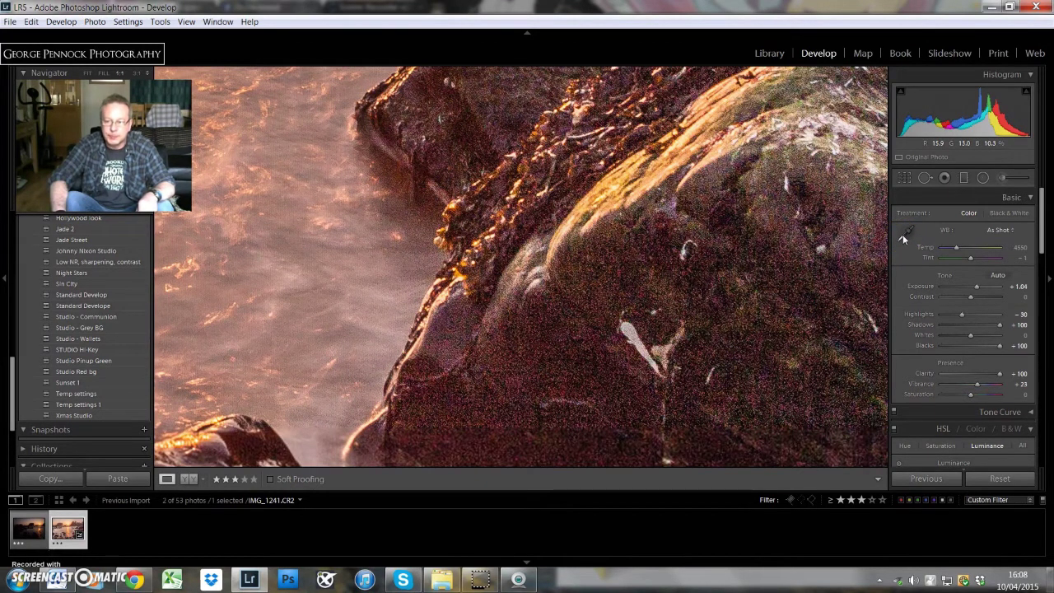
# Sample a neutral rock spot for a Temp 3750 white balance, then return to Fit.
pyautogui.click(903, 234)
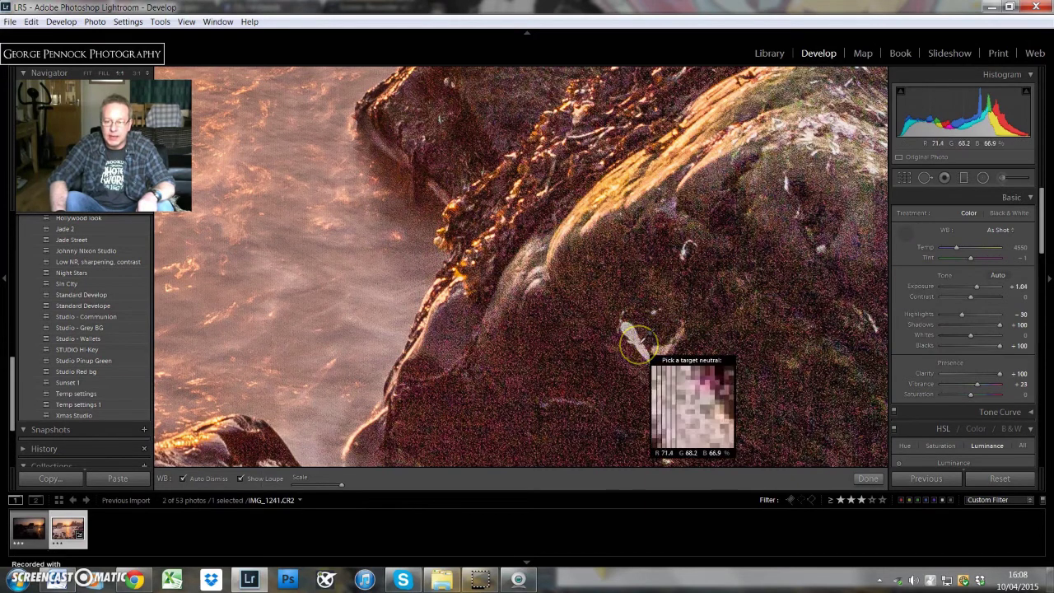
pyautogui.press('Escape')
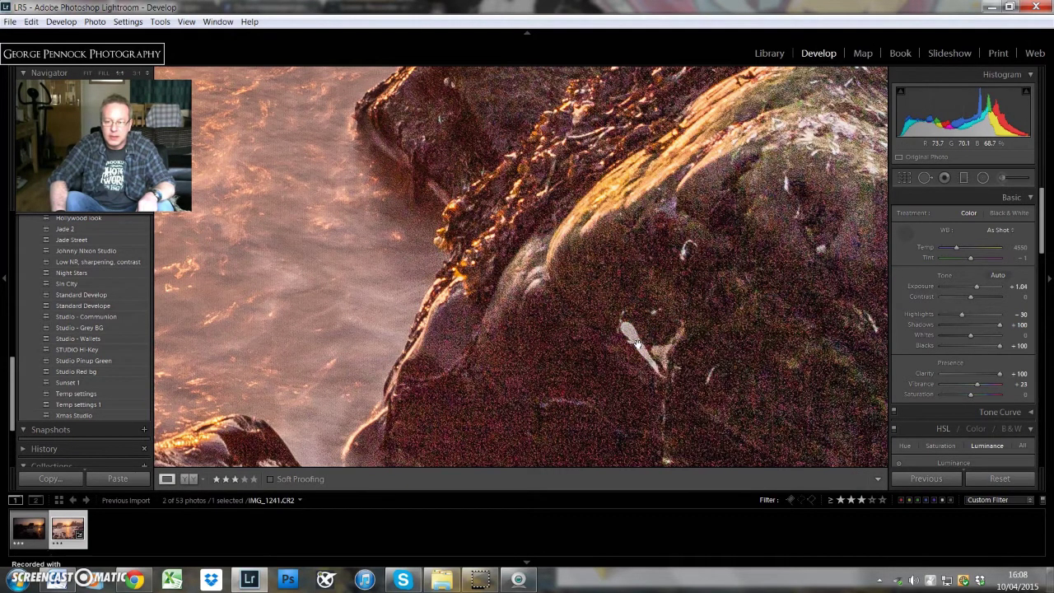
pyautogui.click(636, 343)
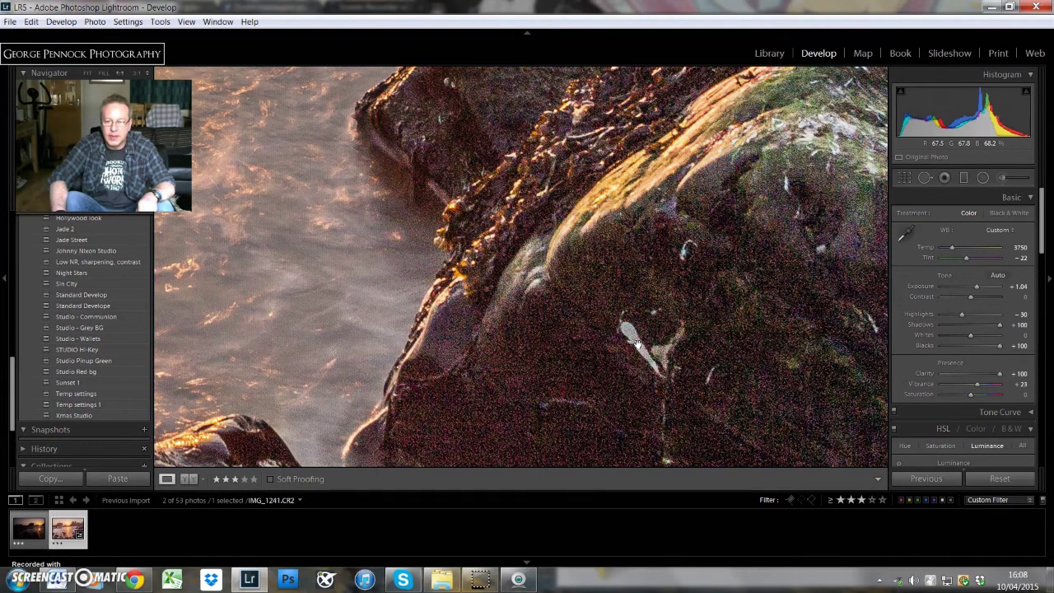
pyautogui.click(647, 343)
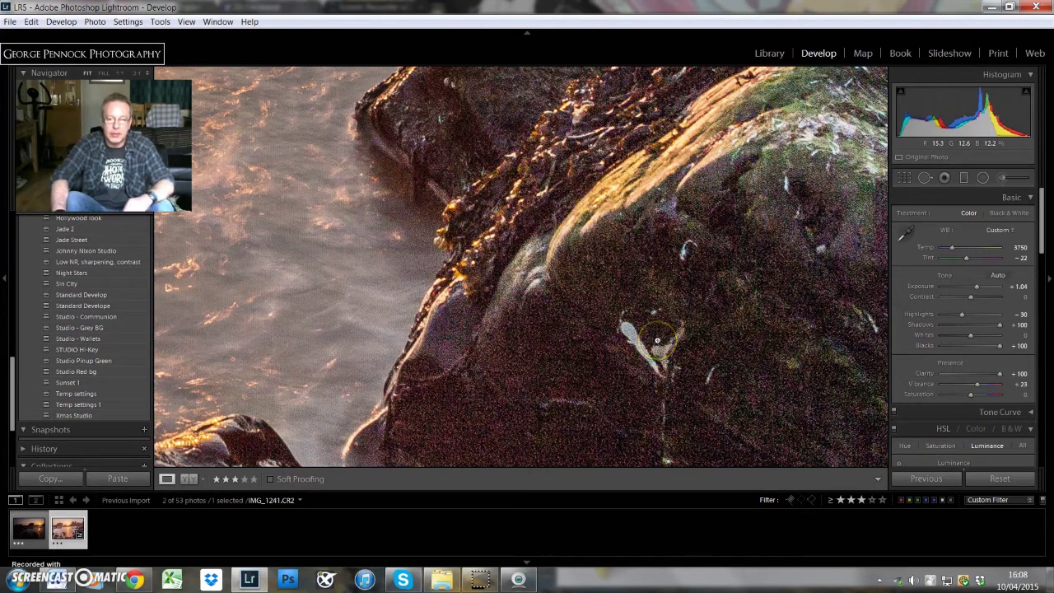
pyautogui.click(656, 340)
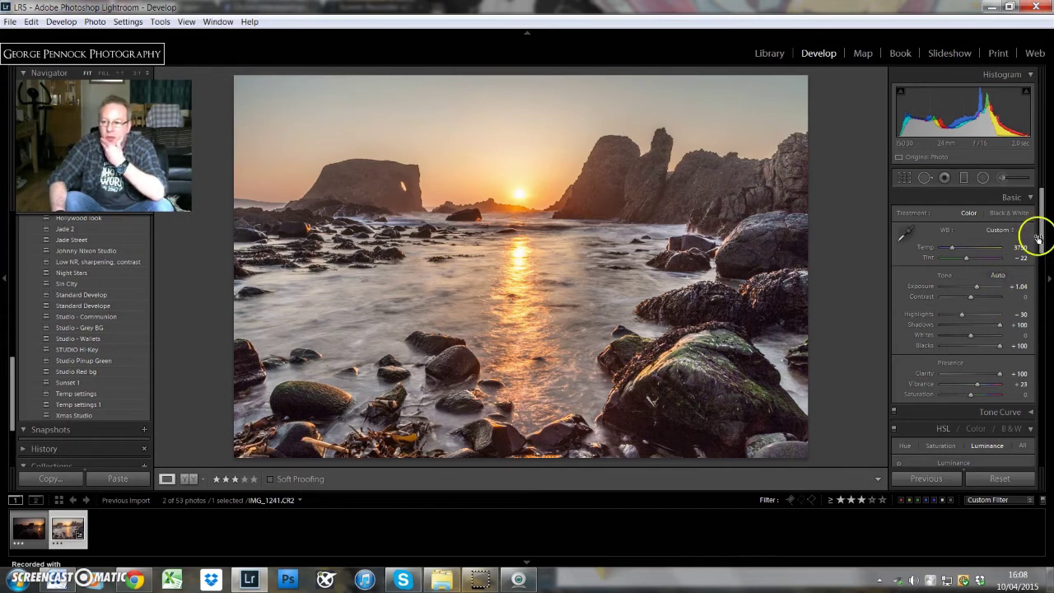
# Scroll the Develop panel down to Detail's Noise Reduction section and zoom to 1:1 on the rock face.
pyautogui.moveTo(1037, 236); pyautogui.dragTo(1040, 305)
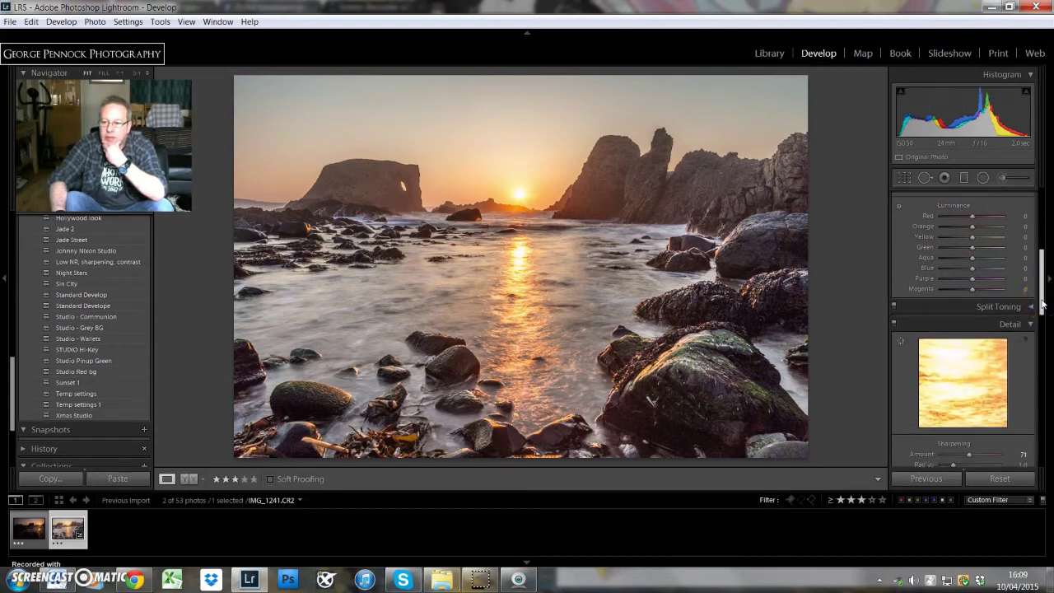
pyautogui.moveTo(1039, 305); pyautogui.dragTo(1040, 349)
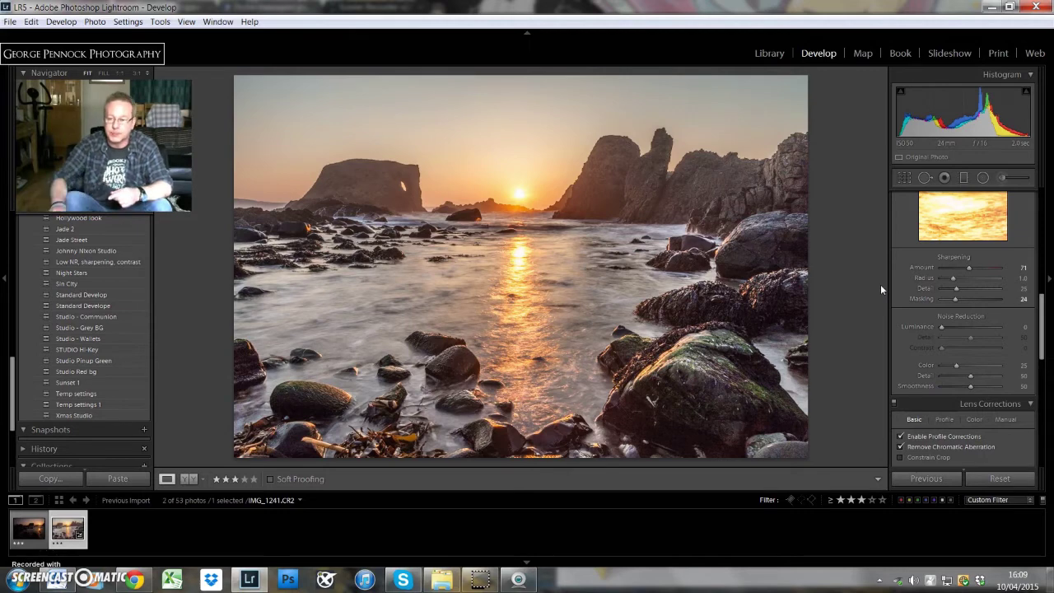
pyautogui.click(662, 203)
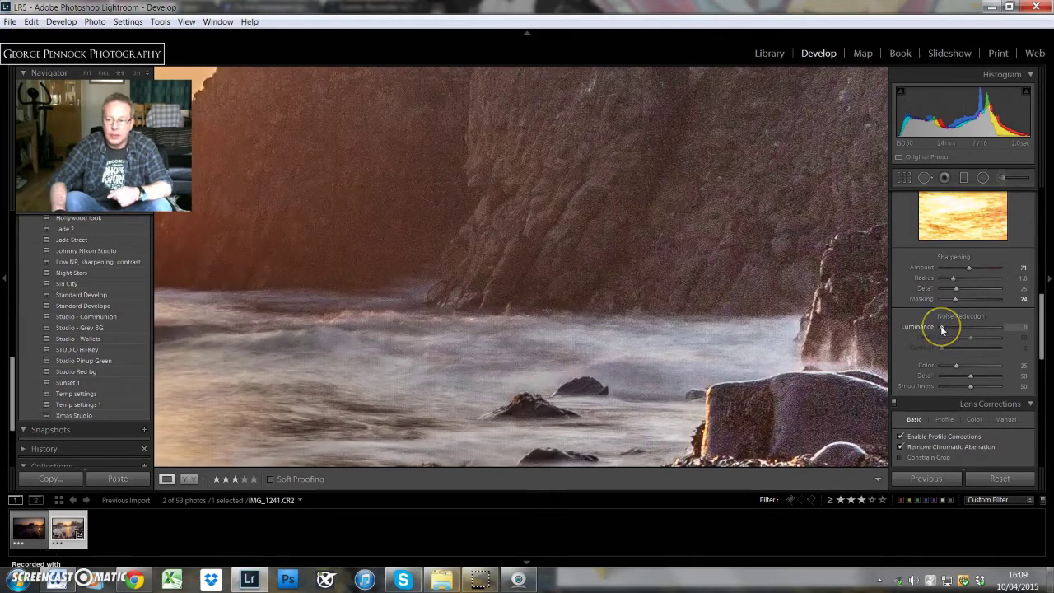
# Set Noise Reduction Luminance to 30 and Color to 30 in the Detail panel.
pyautogui.moveTo(940, 325); pyautogui.dragTo(957, 326)
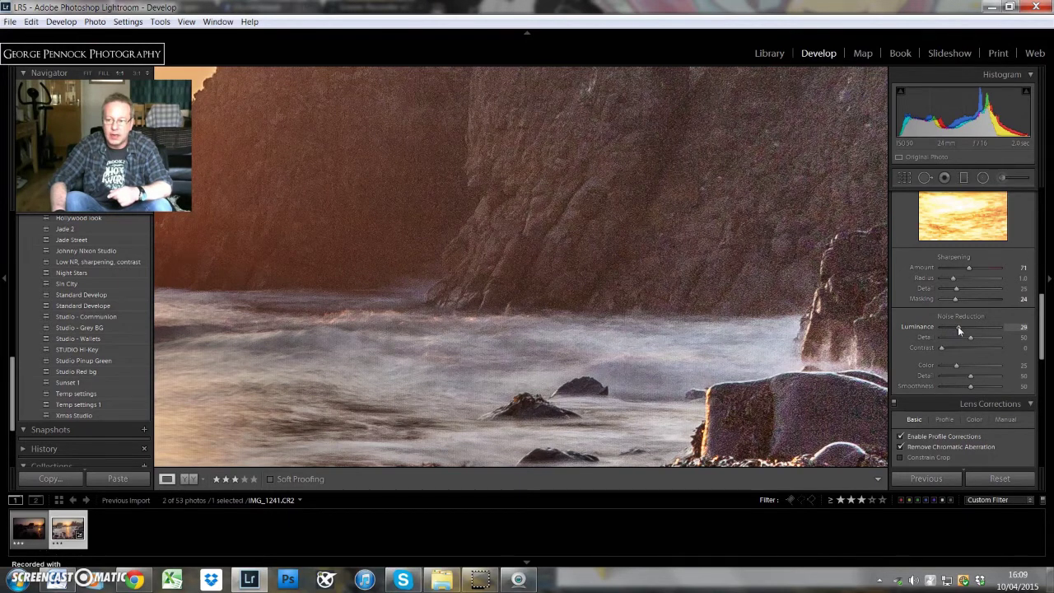
pyautogui.click(955, 366)
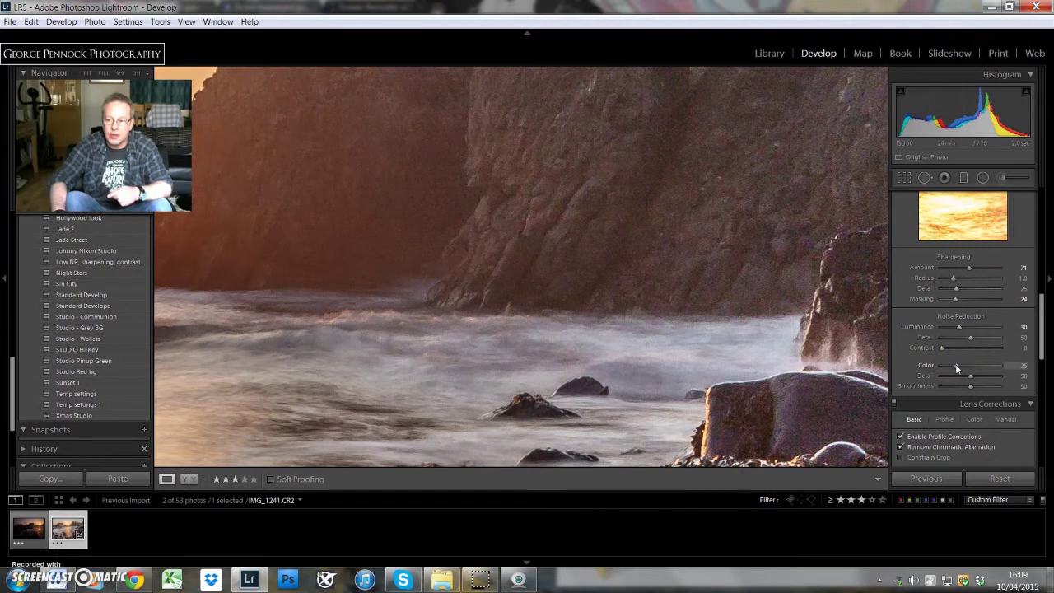
pyautogui.moveTo(955, 367); pyautogui.dragTo(958, 369)
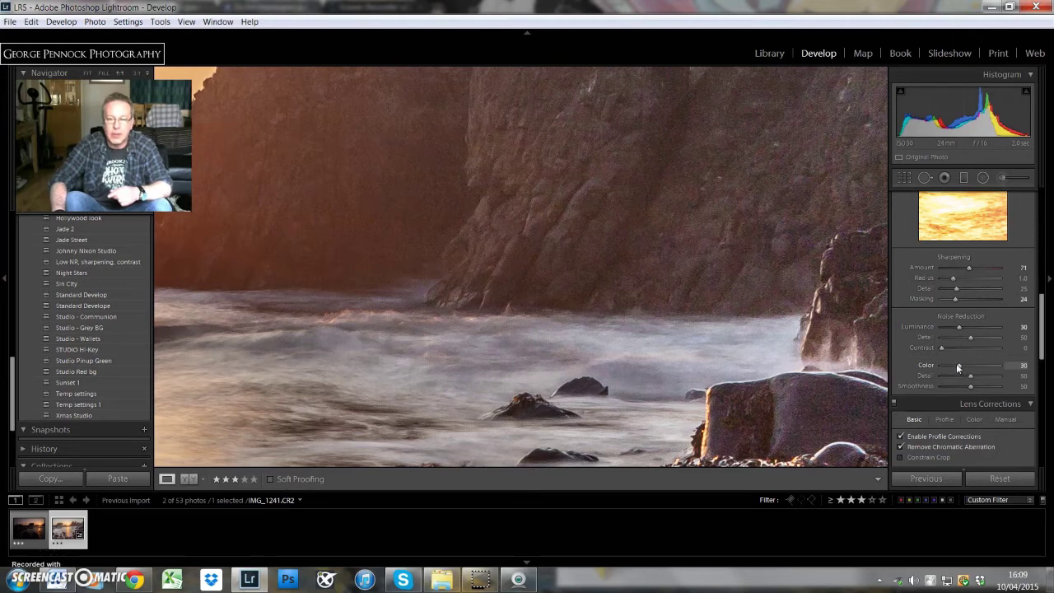
pyautogui.click(956, 354)
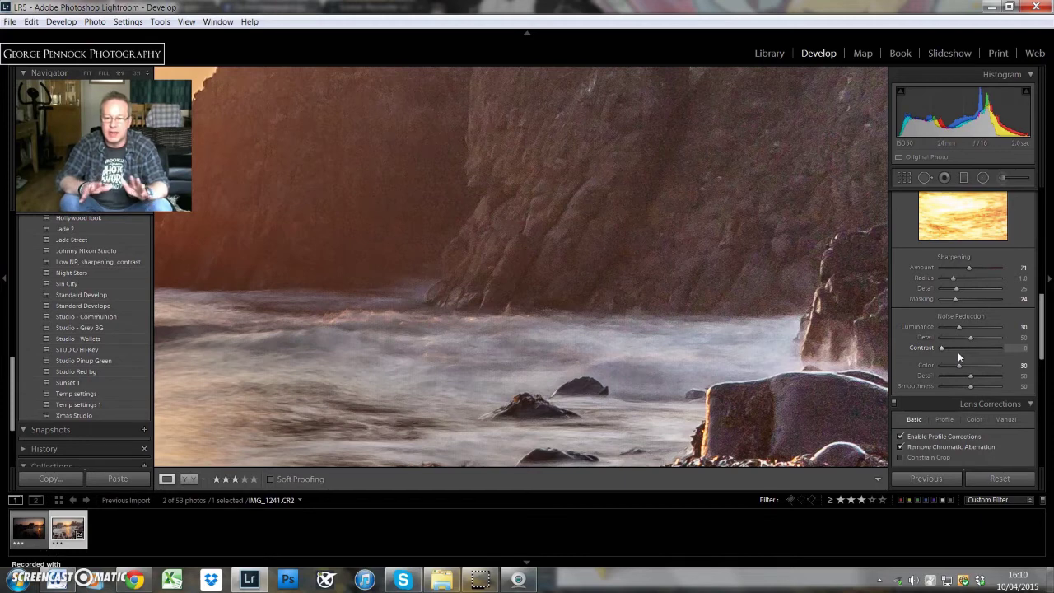
pyautogui.moveTo(945, 353); pyautogui.dragTo(939, 319)
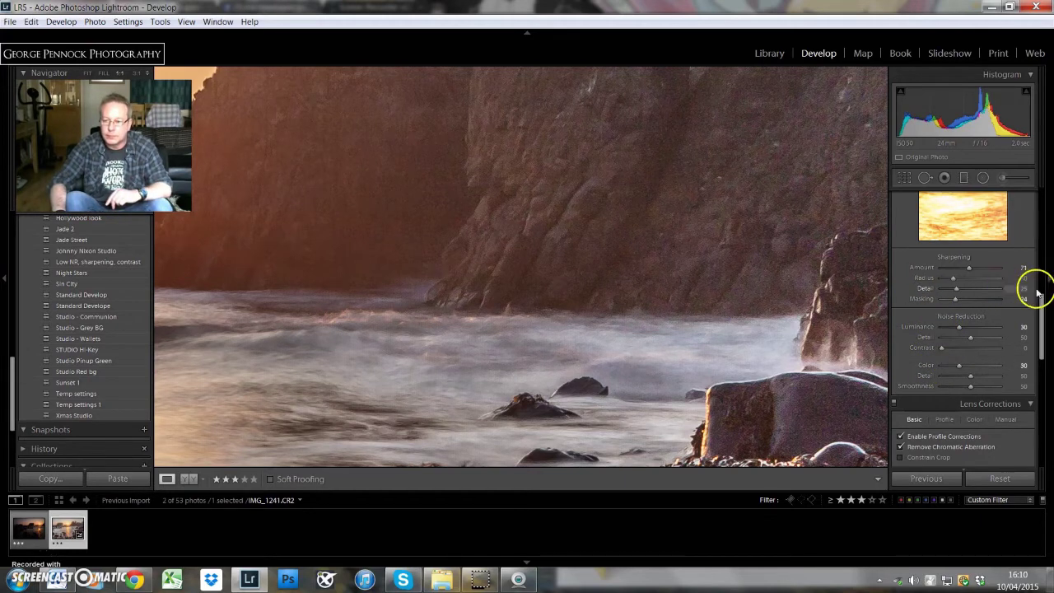
# Toggle the Detail panel off and back on to compare, then return to the whole-photo Fit view.
pyautogui.moveTo(1042, 306); pyautogui.dragTo(964, 270)
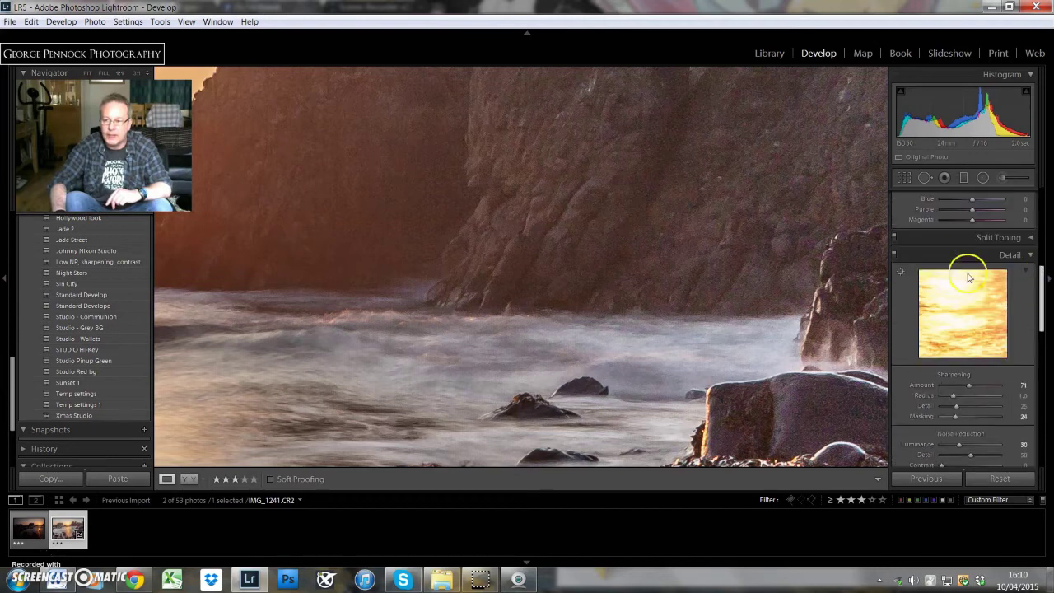
pyautogui.click(895, 257)
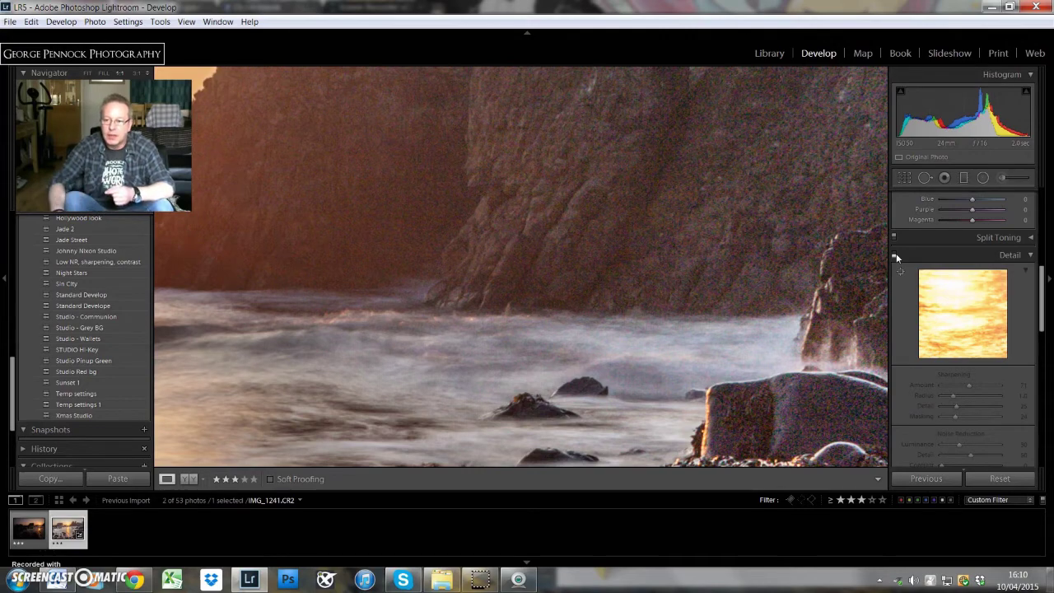
pyautogui.click(894, 255)
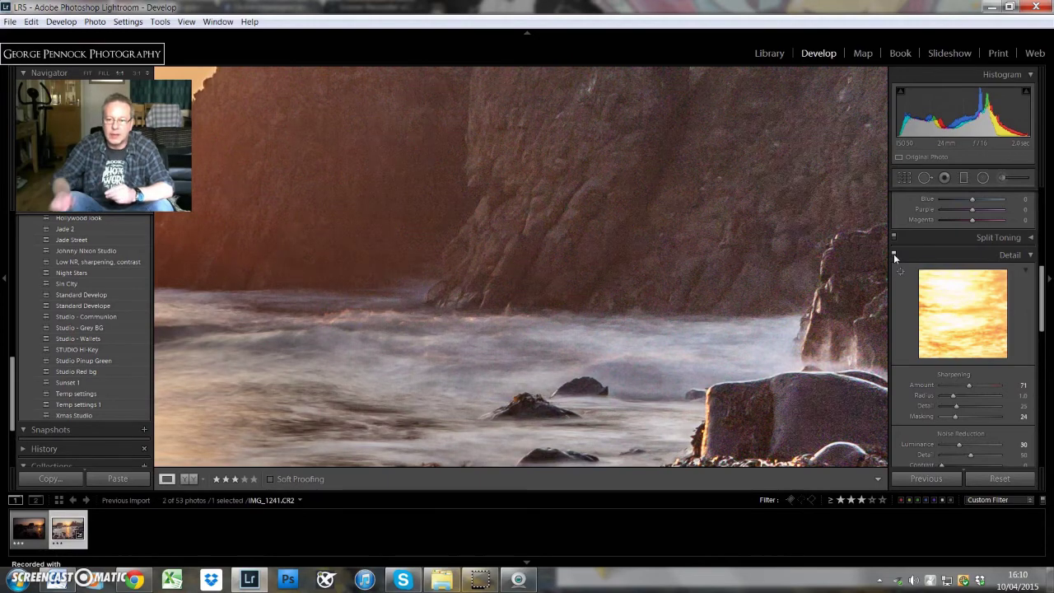
pyautogui.click(614, 295)
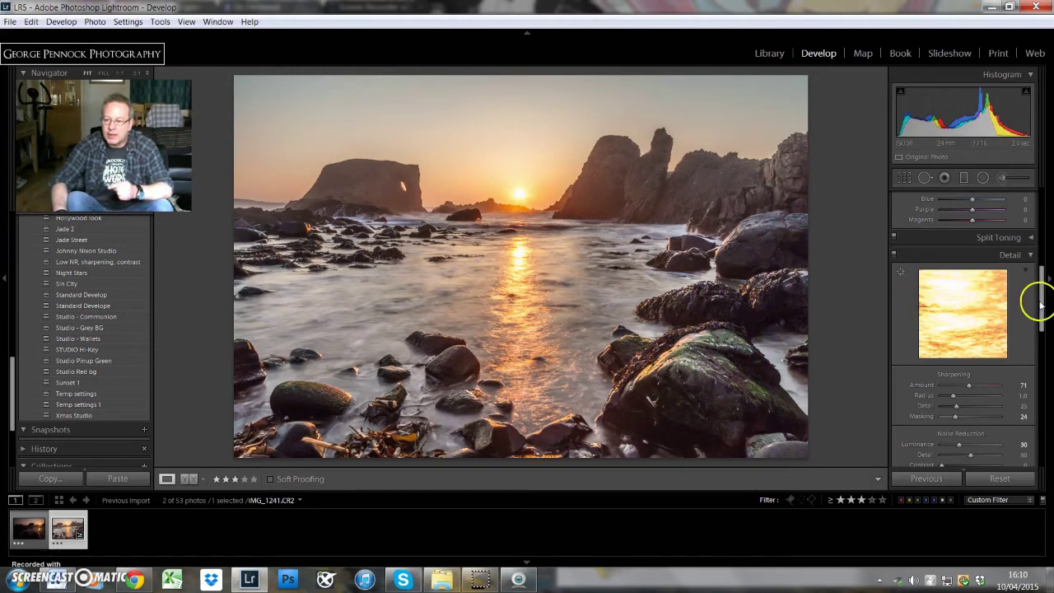
pyautogui.moveTo(1040, 304); pyautogui.dragTo(1030, 216)
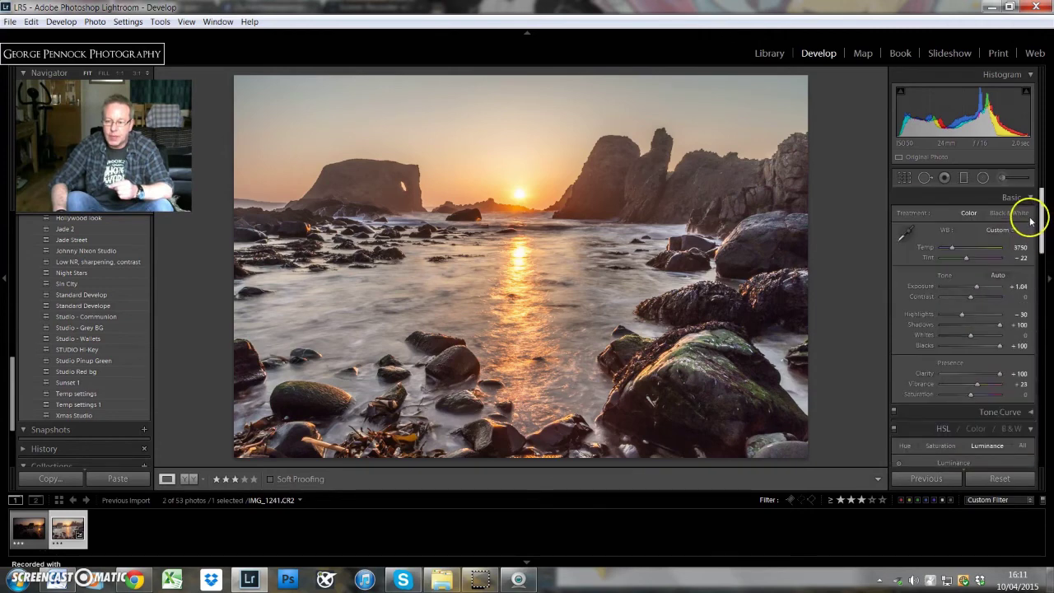
# Bring up the options menu for the 'Temp settings' develop preset.
pyautogui.rightClick(83, 396)
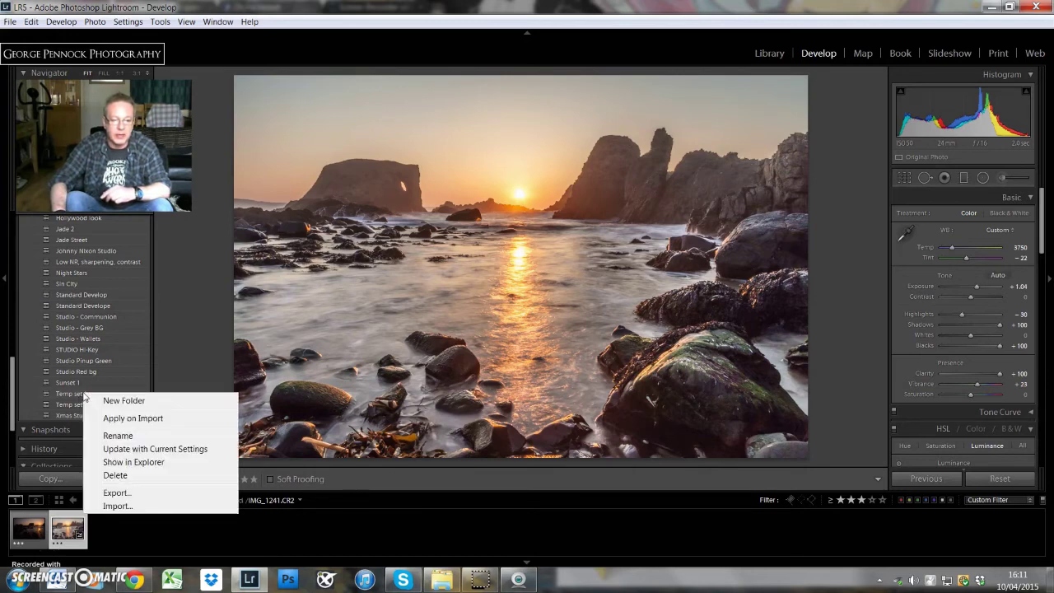
# Update the 'Temp settings' preset with the current settings, confirming the change, and select IMG_1239.
pyautogui.click(113, 449)
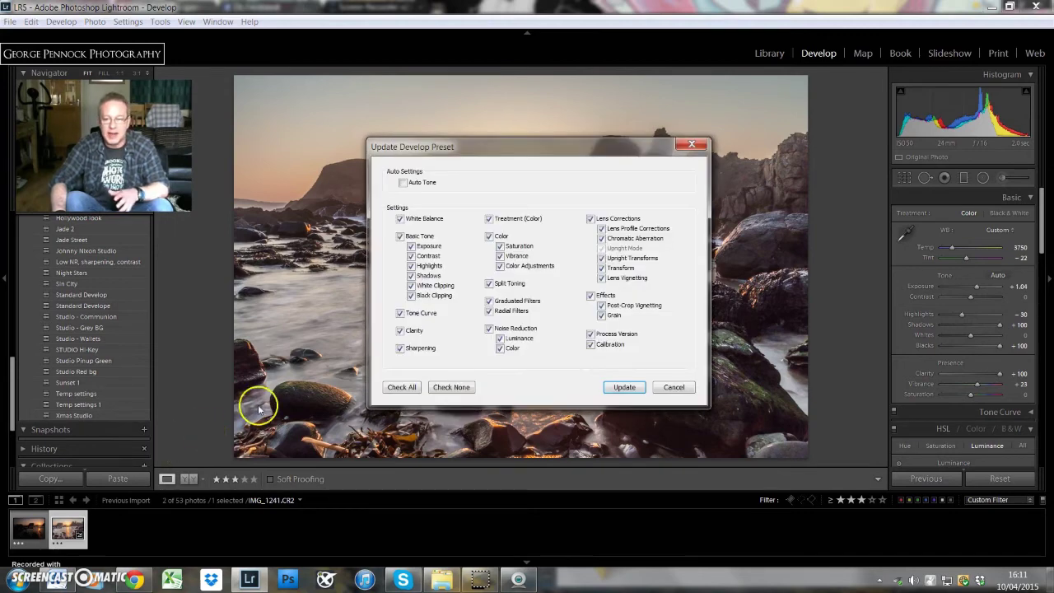
pyautogui.click(619, 387)
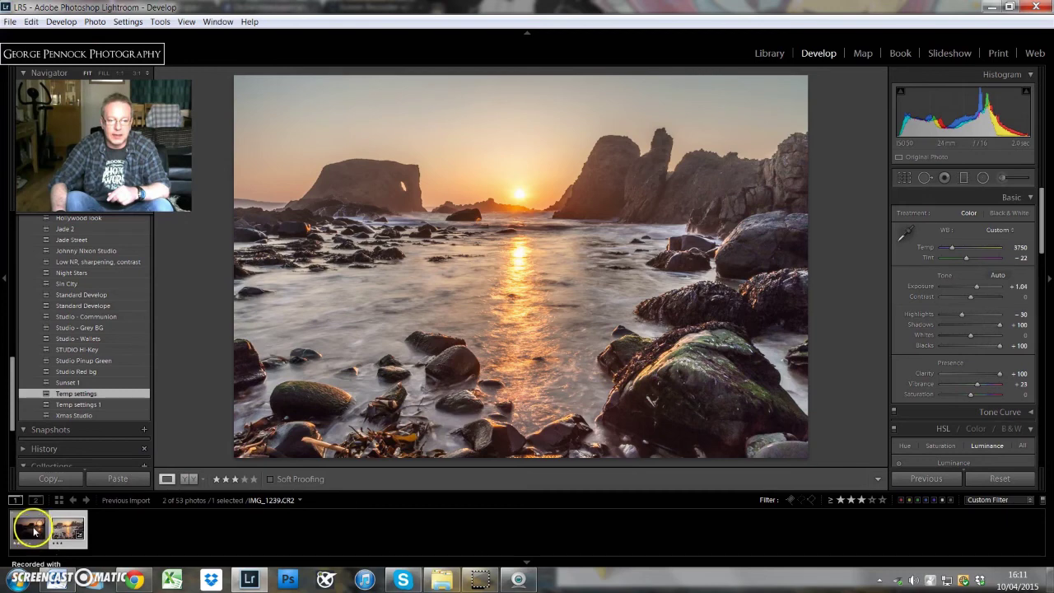
pyautogui.click(29, 532)
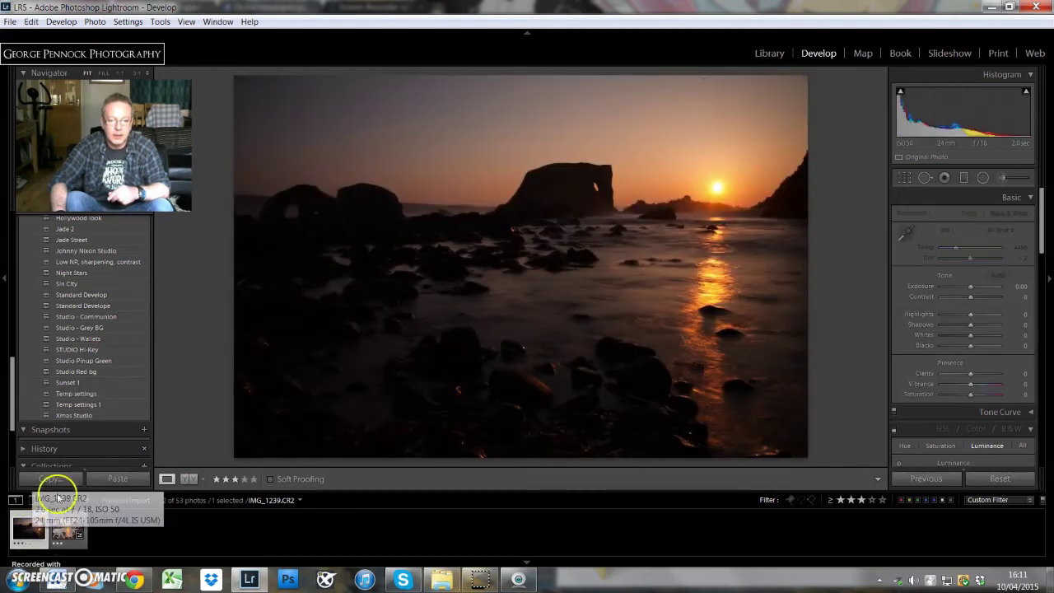
# Apply the 'Temp settings' preset to IMG_1239, then go back to IMG_1241.
pyautogui.click(78, 394)
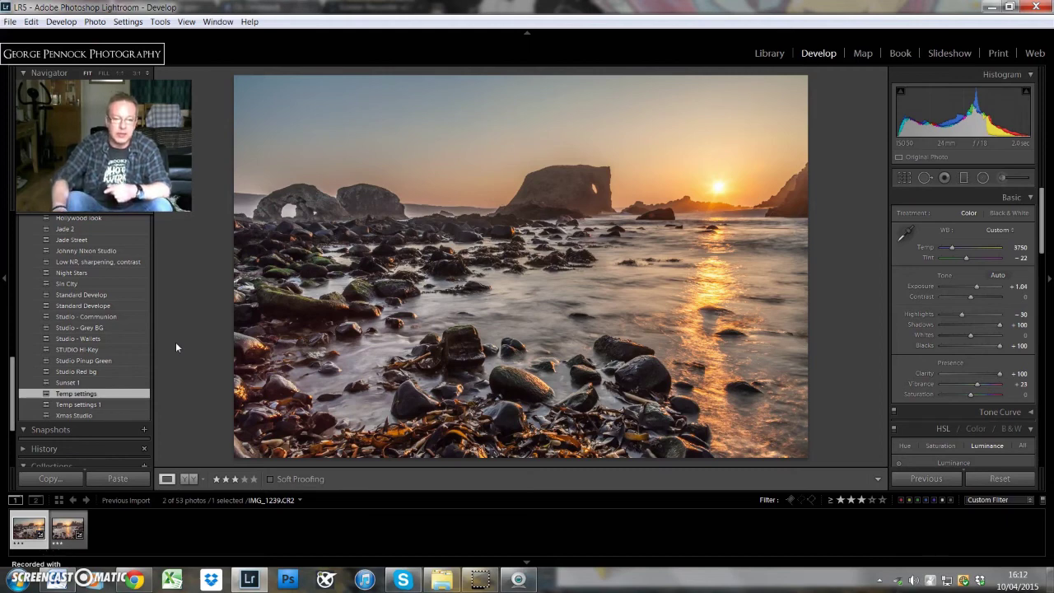
pyautogui.click(67, 531)
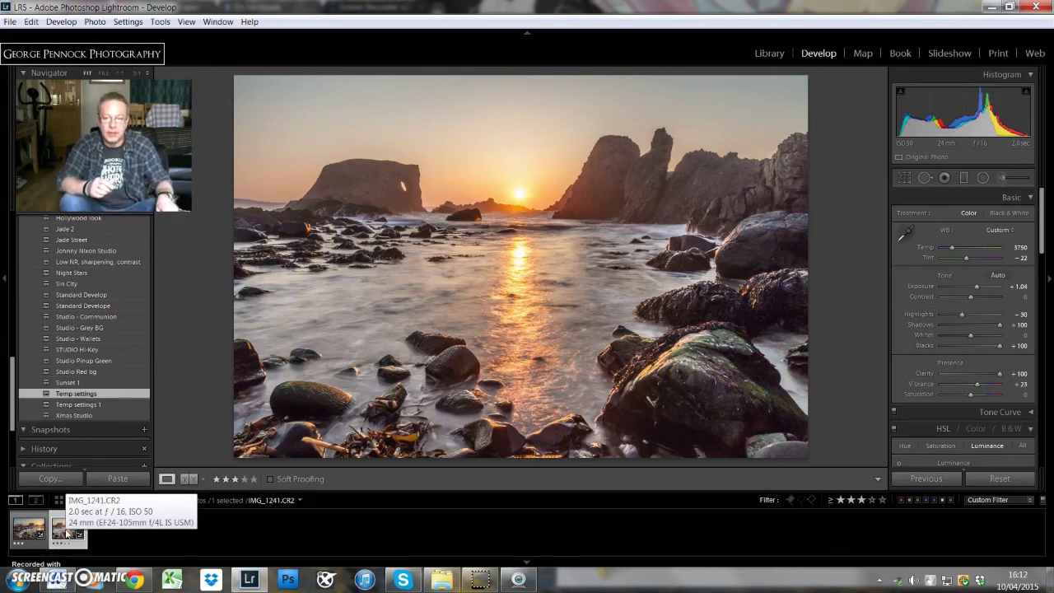
pyautogui.press('\\')
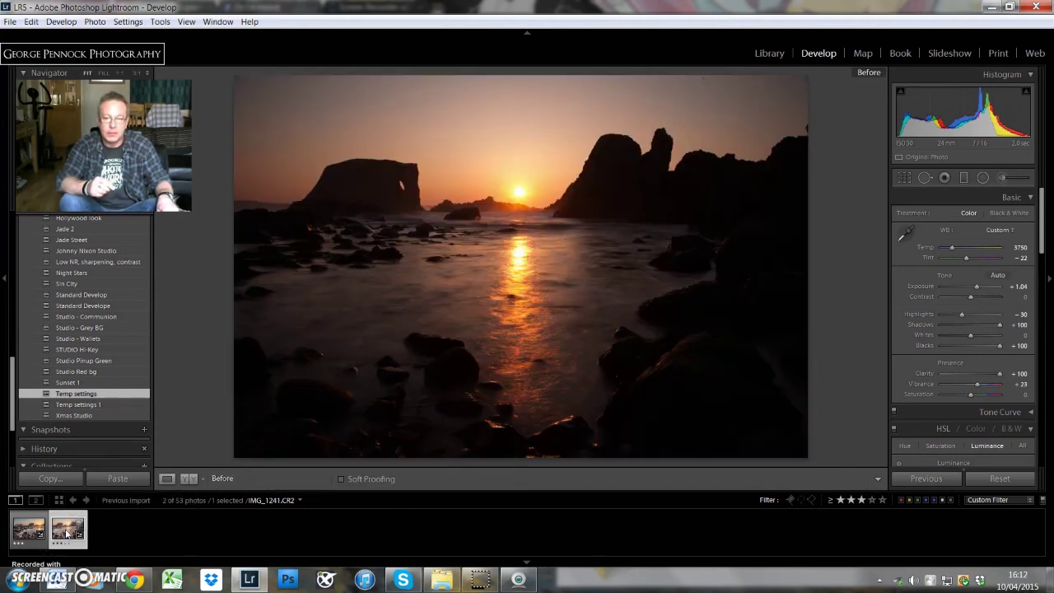
pyautogui.press('\\')
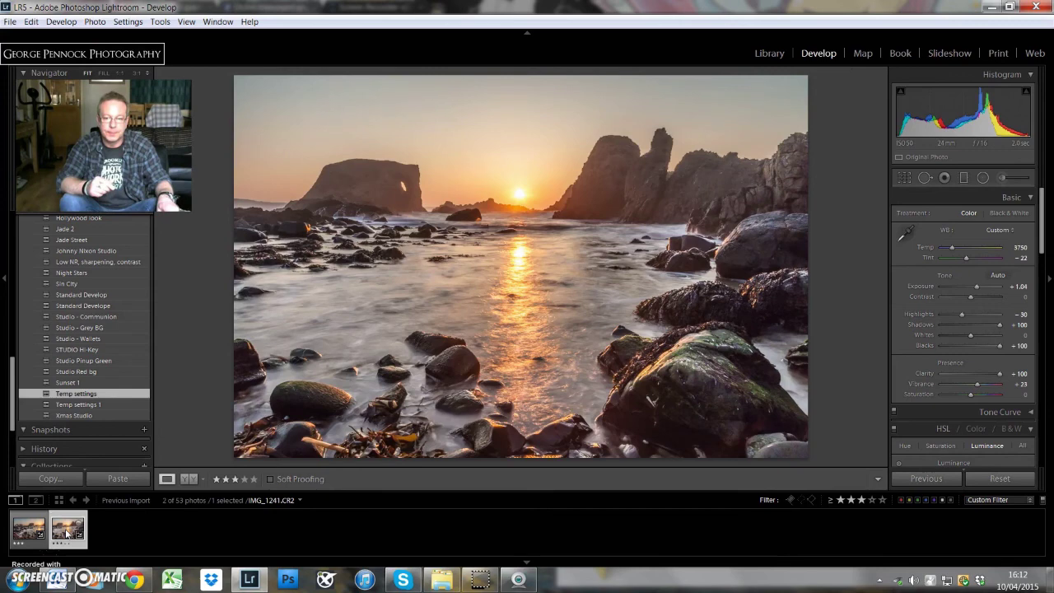